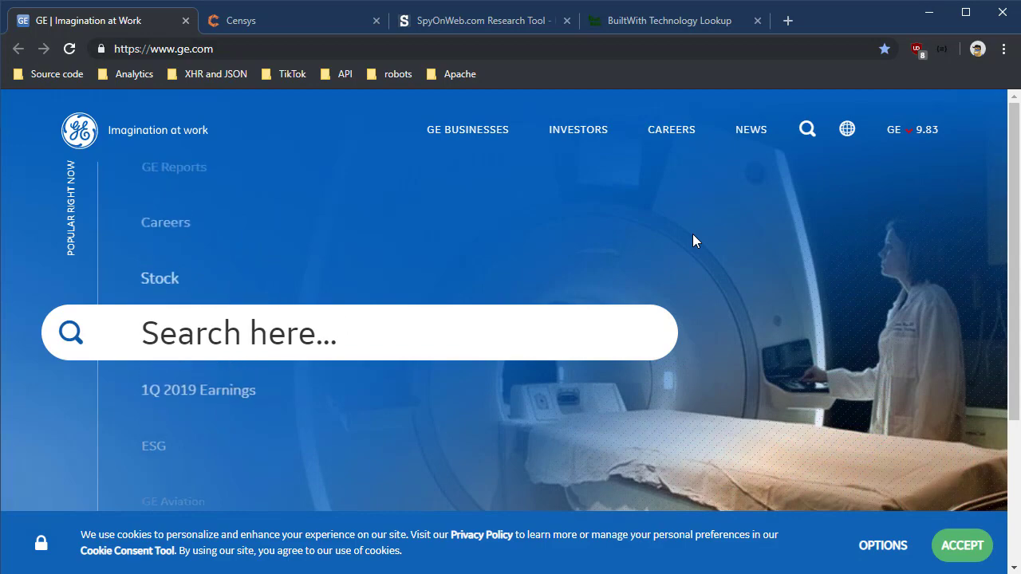
Step: Inspect the ge.com page source in the developer tools and search it for "ua-", going to the second match
{"action": "key", "text": "F12"}
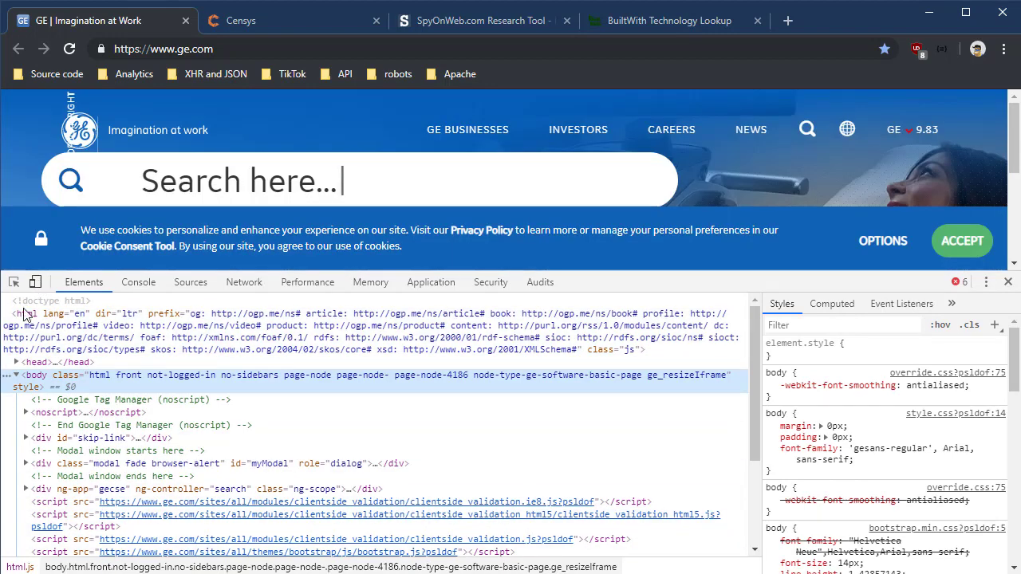
{"action": "key", "text": "ctrl+f"}
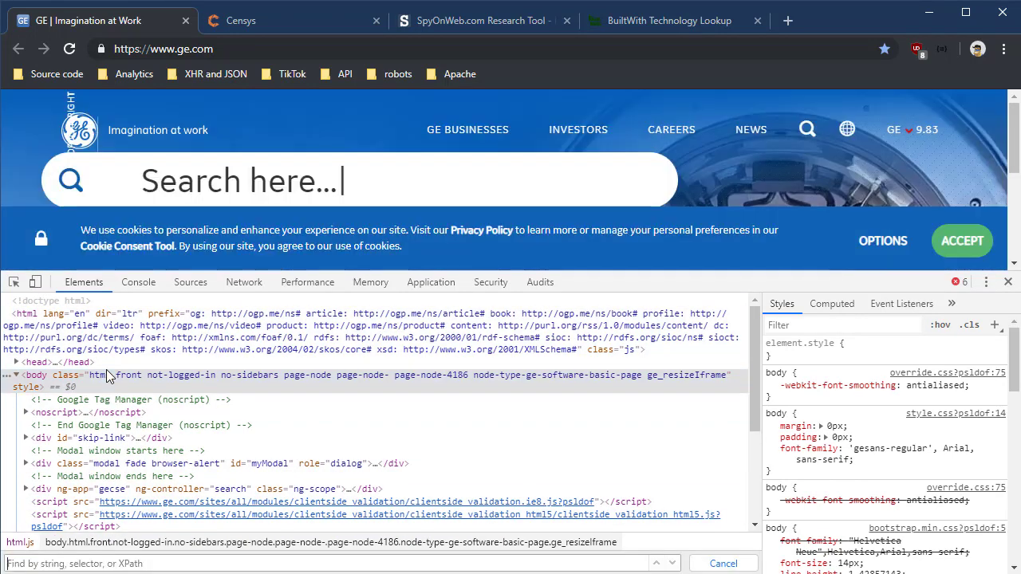
{"action": "type", "text": "ua-"}
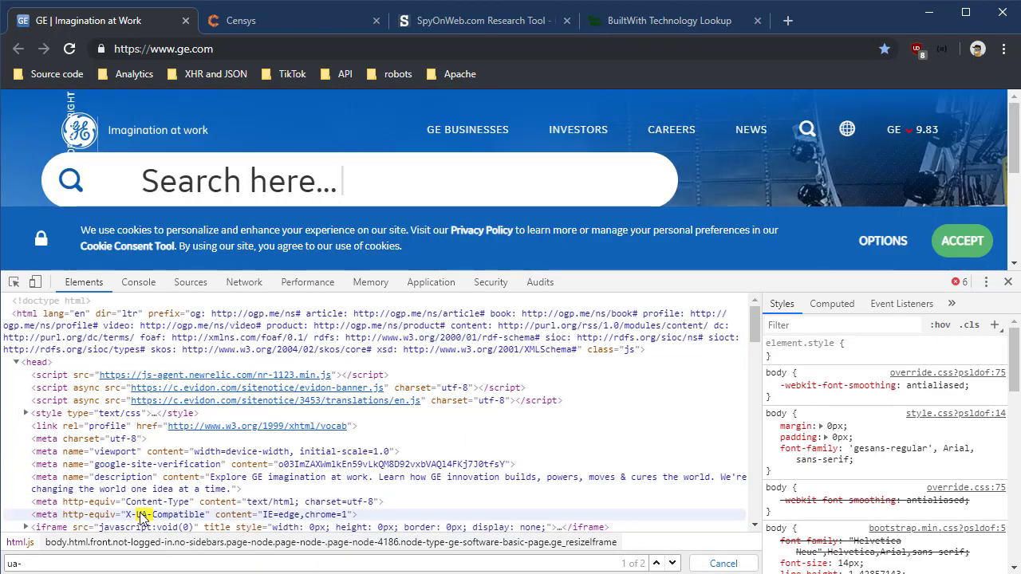
{"action": "key", "text": "Return"}
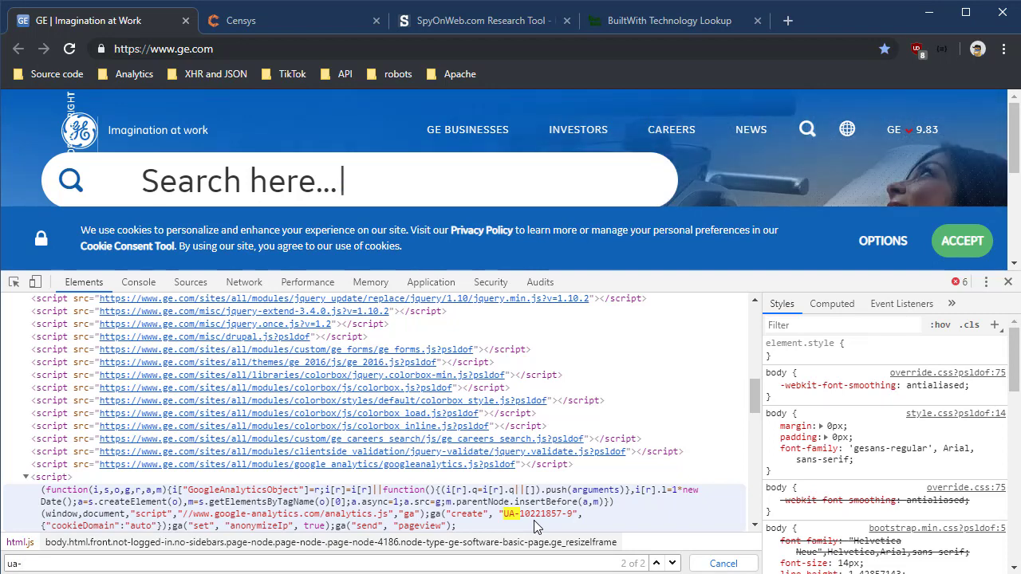
Step: Copy the Google Analytics ID UA-10221857 from the analytics script, leaving out the -9 suffix
{"action": "left_click", "coordinate": [534, 519]}
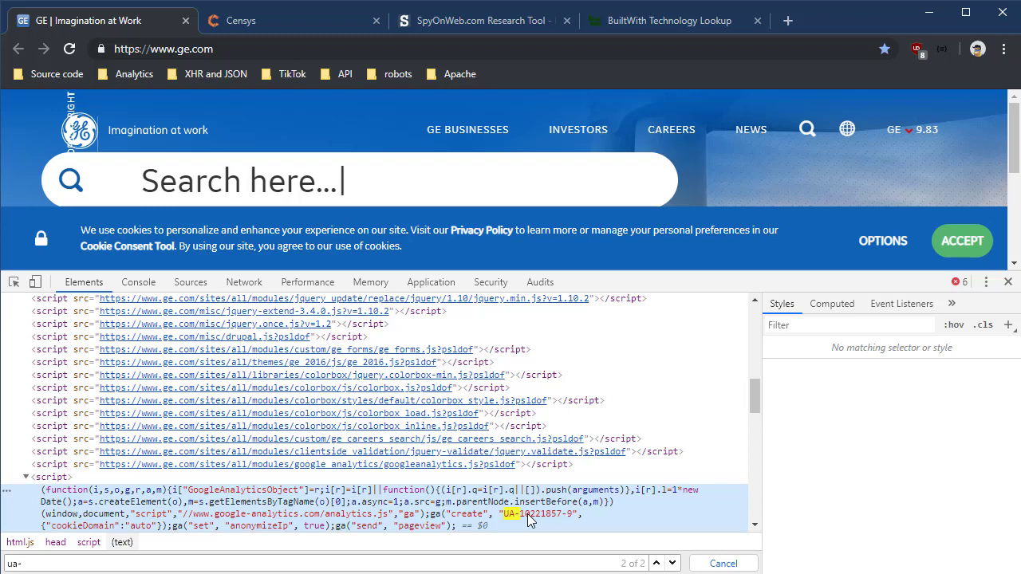
{"action": "triple_click", "coordinate": [528, 520]}
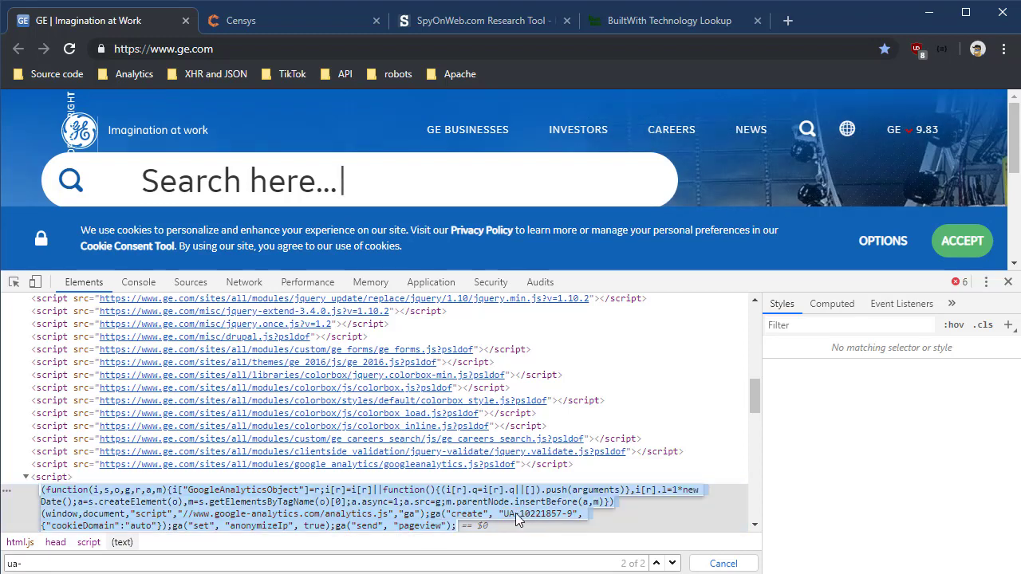
{"action": "left_click", "coordinate": [542, 515]}
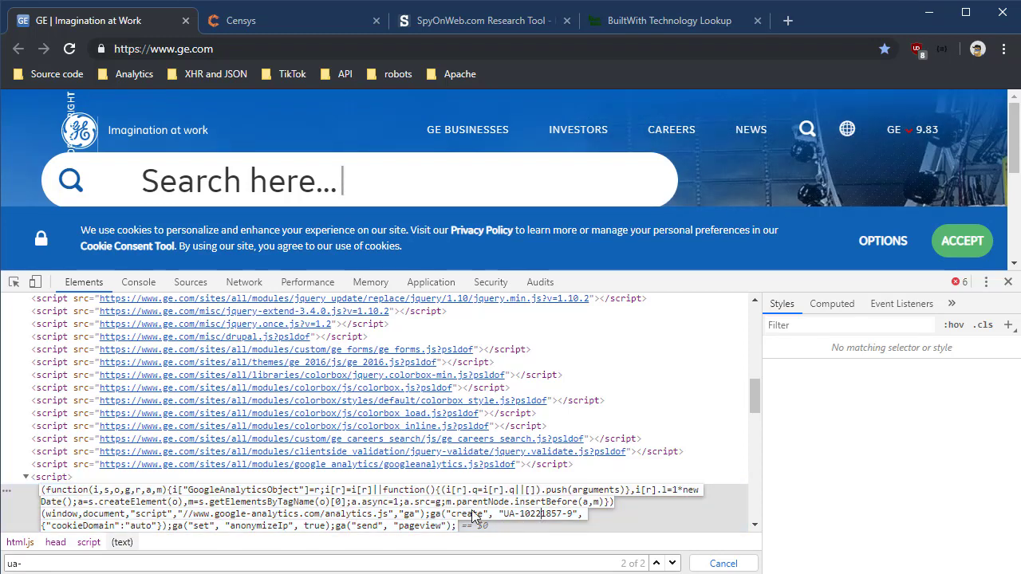
{"action": "left_click_drag", "start_coordinate": [505, 515], "coordinate": [565, 520]}
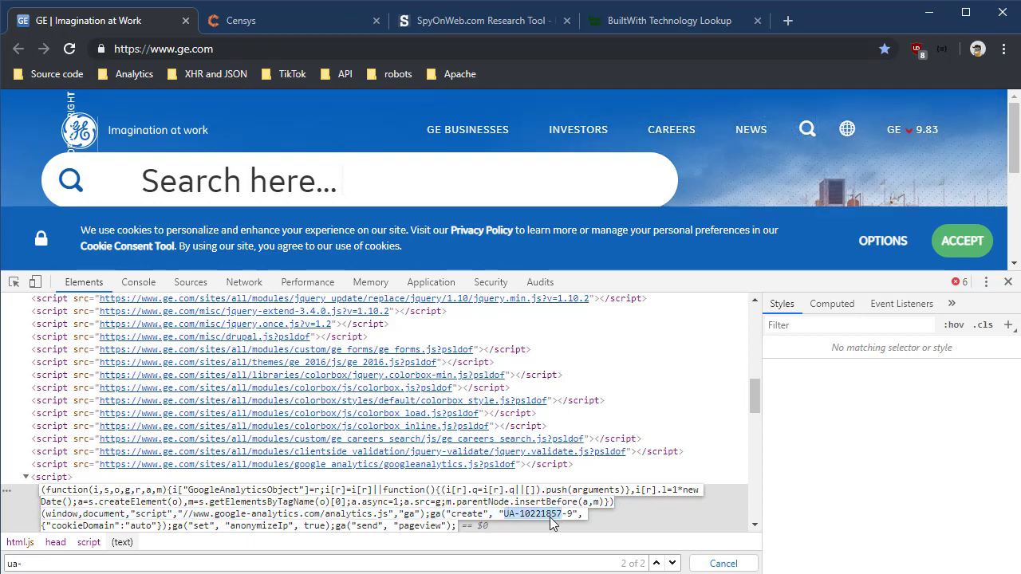
{"action": "right_click", "coordinate": [550, 518]}
{"action": "key", "text": "Escape"}
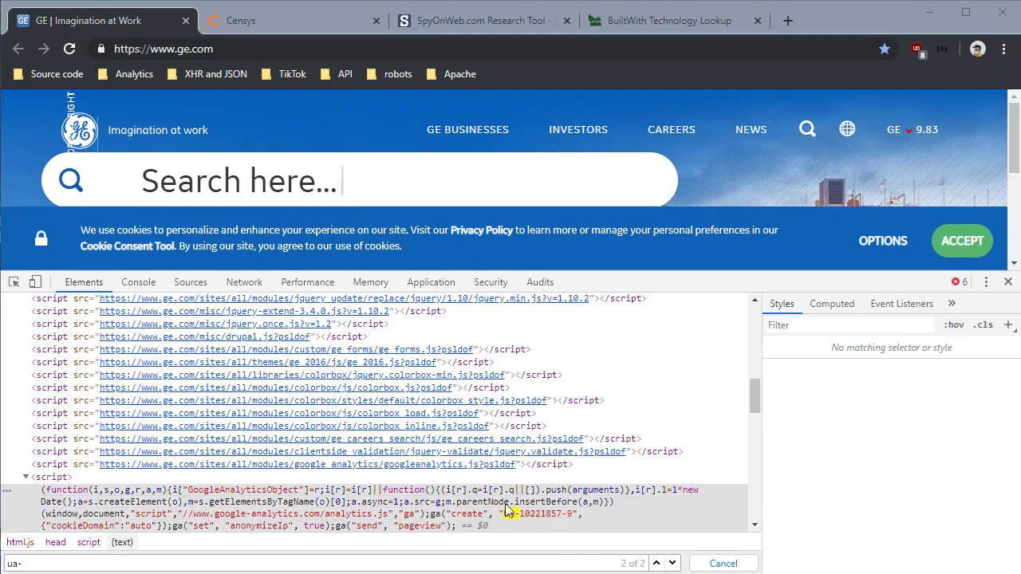
Step: Search Censys for "UA-10221857" in quotation marks and switch the search from IPv4 hosts to Websites
{"action": "left_click", "coordinate": [270, 23]}
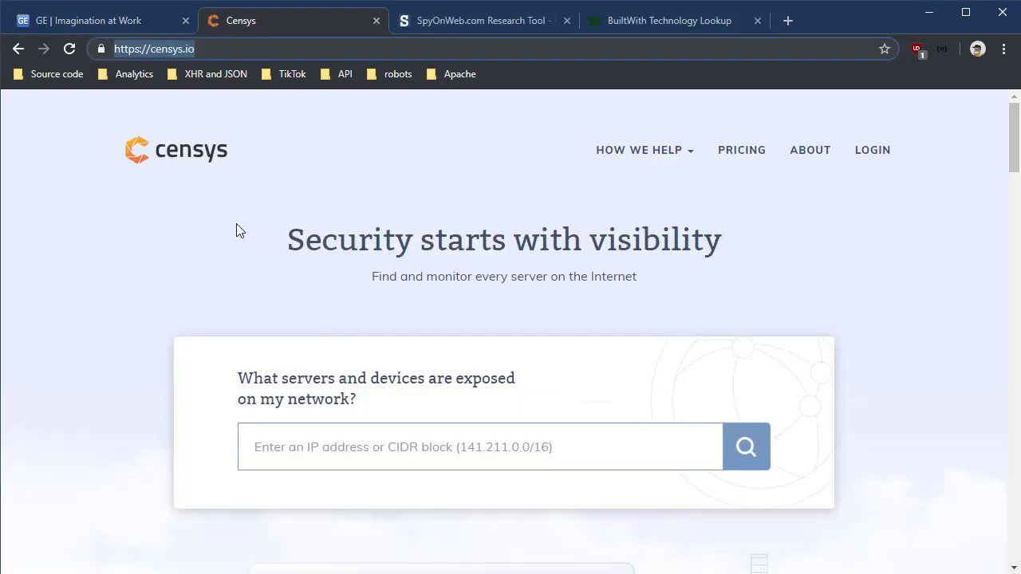
{"action": "left_click", "coordinate": [332, 457]}
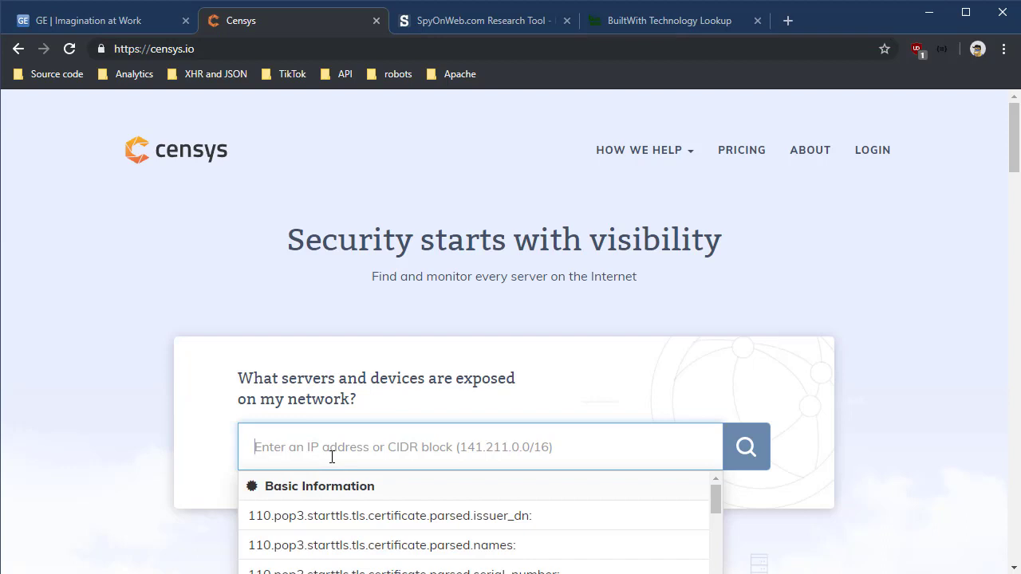
{"action": "type", "text": "\"UA-10221857\""}
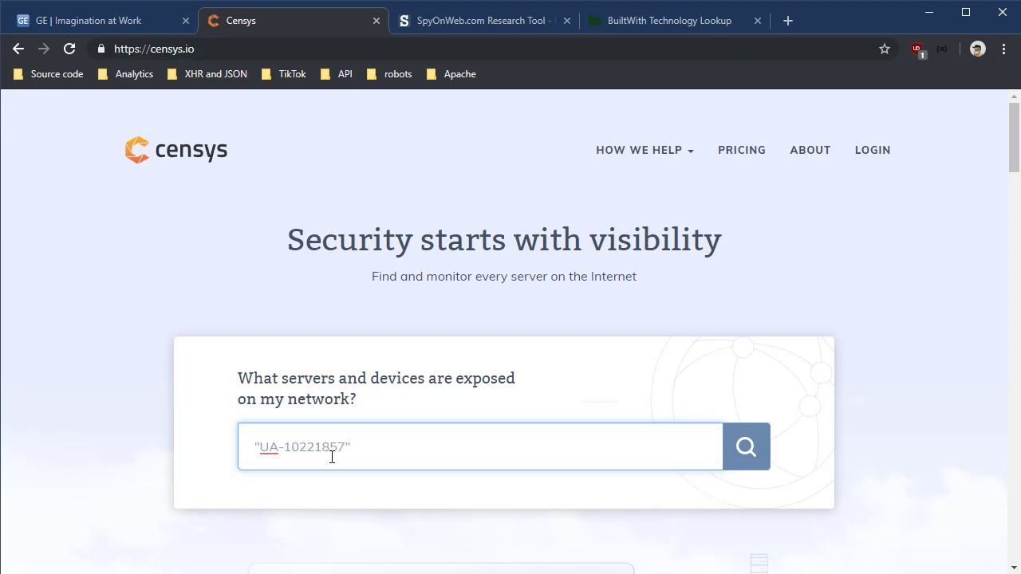
{"action": "key", "text": "Return"}
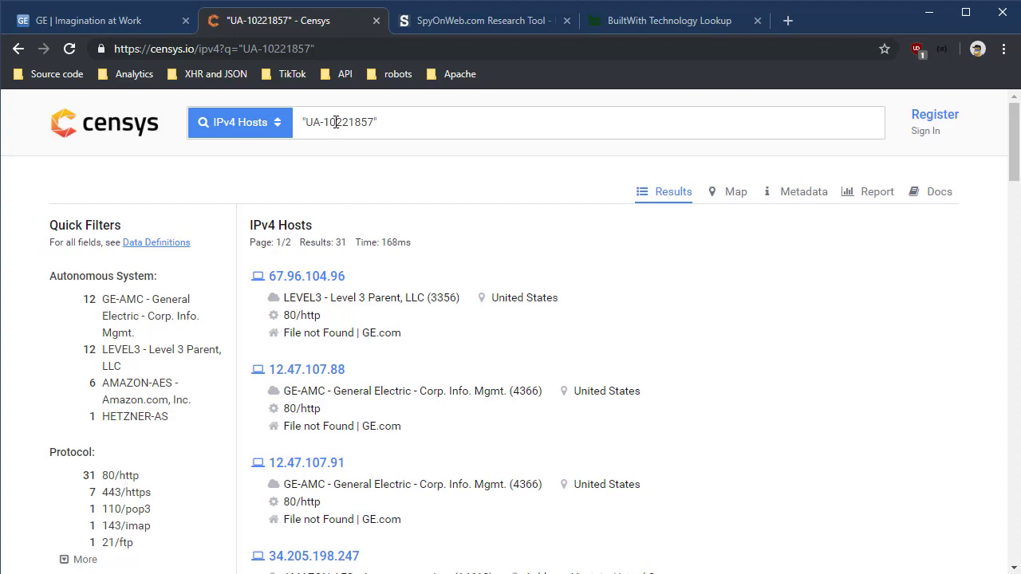
{"action": "left_click", "coordinate": [279, 129]}
{"action": "left_click", "coordinate": [249, 216]}
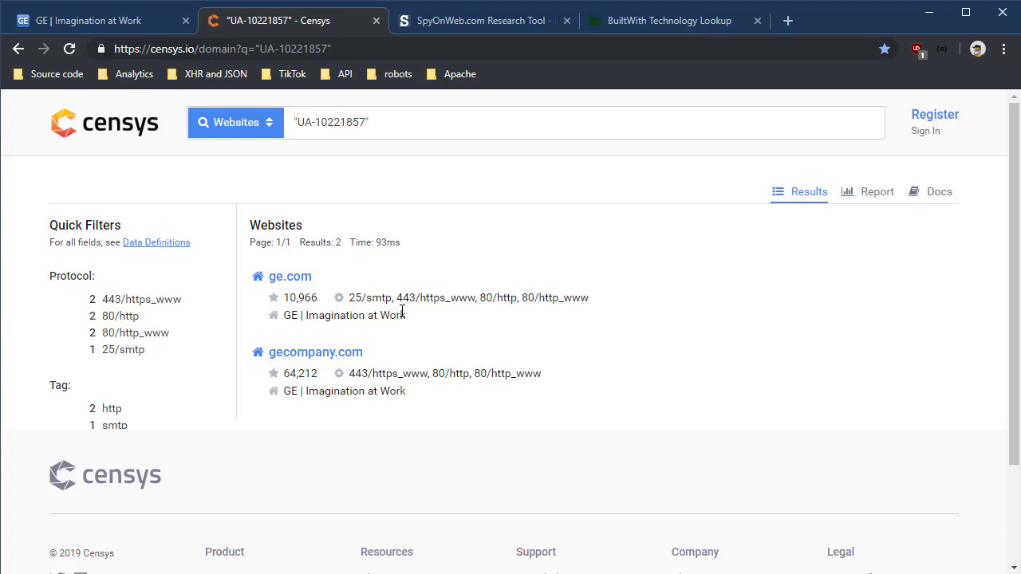
Step: Take the ID UA-10221857 without quotation marks from the Censys query and look up its related websites on SpyOnWeb
{"action": "left_click", "coordinate": [366, 120]}
{"action": "left_click_drag", "start_coordinate": [365, 120], "coordinate": [299, 122]}
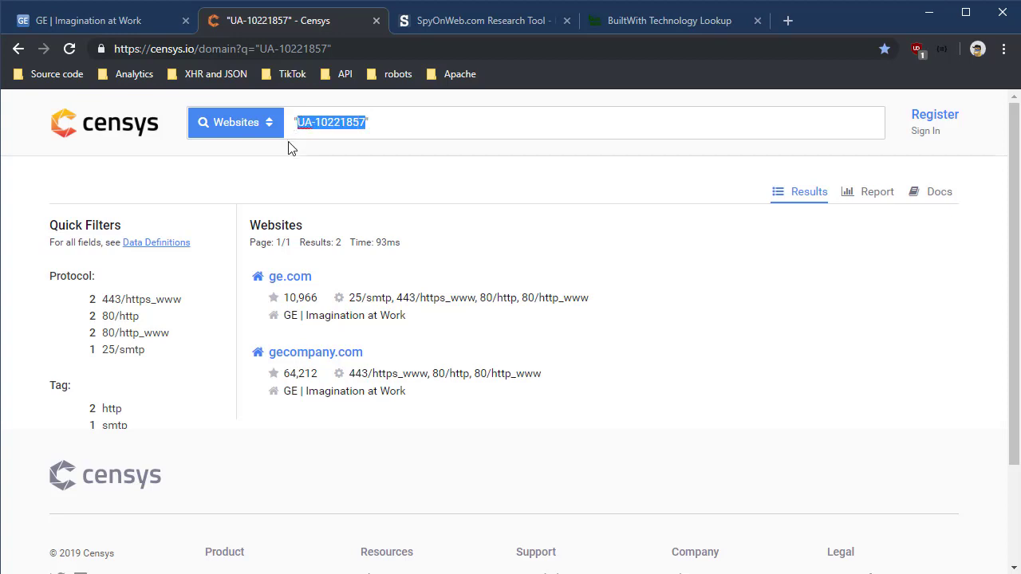
{"action": "left_click", "coordinate": [496, 23]}
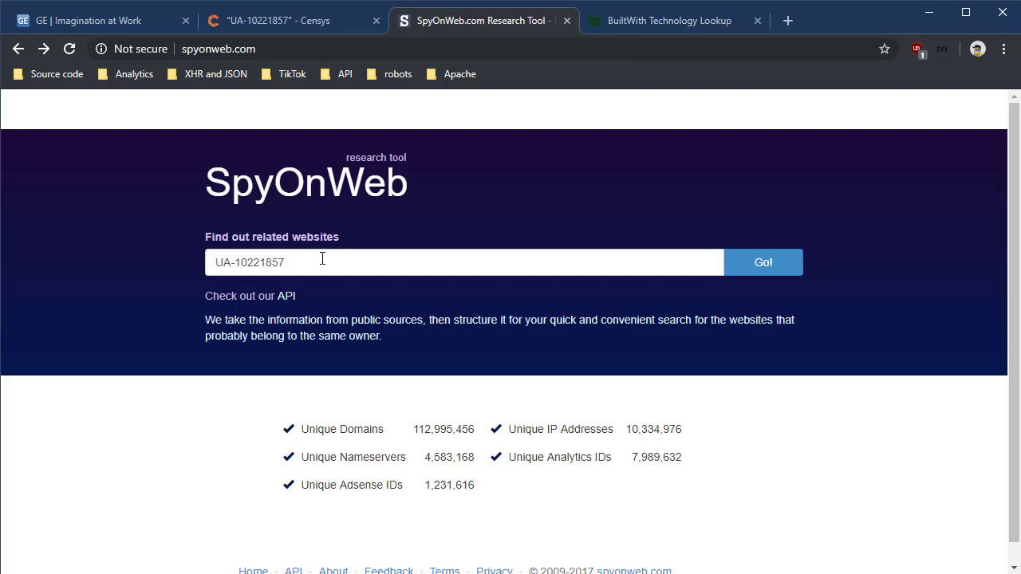
{"action": "left_click", "coordinate": [754, 263]}
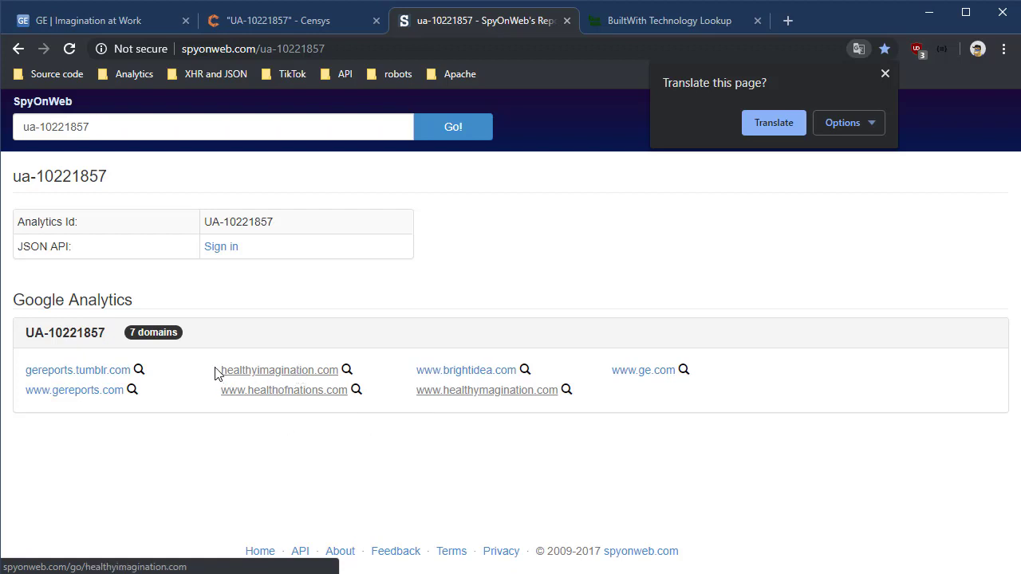
Step: Open the healthyimagination.com result in a new tab, view it, and return to the SpyOnWeb report
{"action": "right_click", "coordinate": [248, 373]}
{"action": "left_click", "coordinate": [291, 386]}
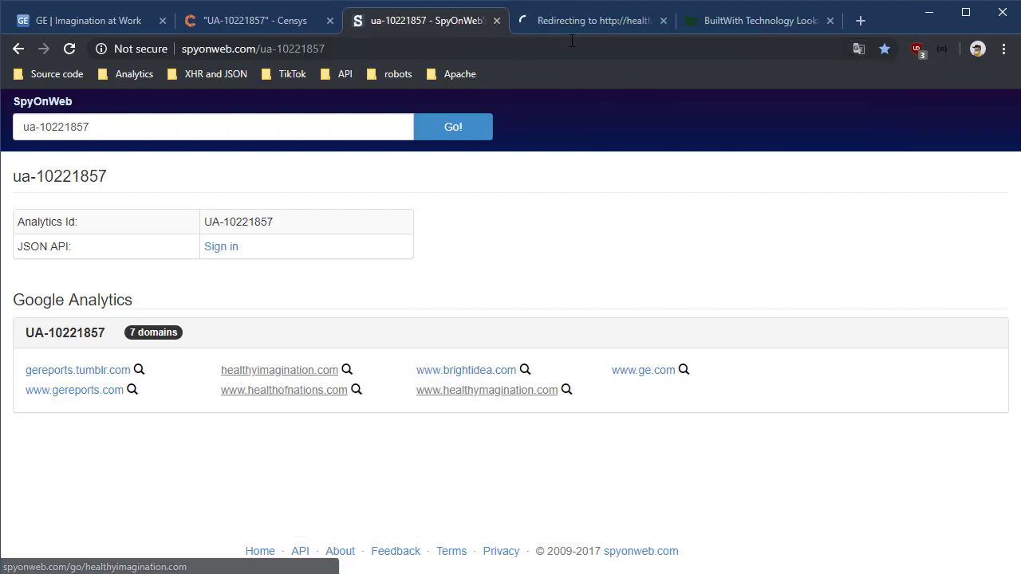
{"action": "left_click", "coordinate": [589, 27]}
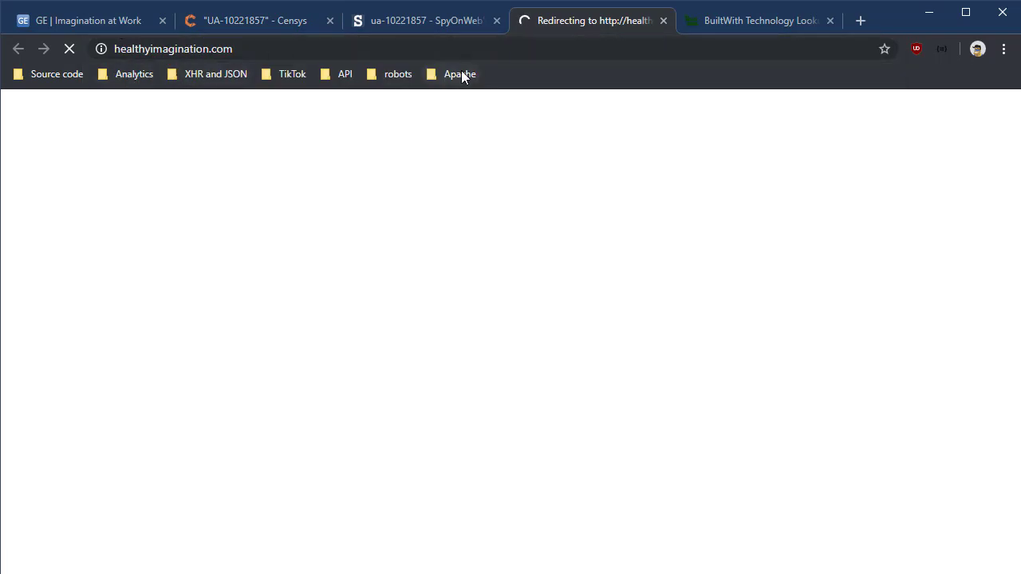
{"action": "left_click", "coordinate": [455, 21]}
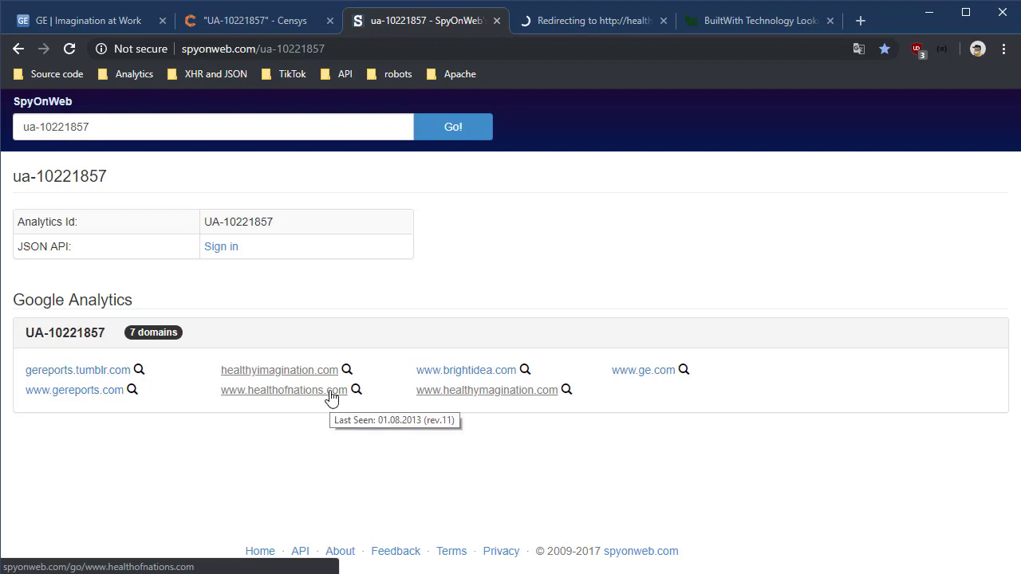
{"action": "left_click_drag", "start_coordinate": [216, 390], "coordinate": [343, 399]}
{"action": "key", "text": "ctrl+c"}
{"action": "key", "text": "ctrl+t"}
{"action": "key", "text": "ctrl+v"}
{"action": "key", "text": "Return"}
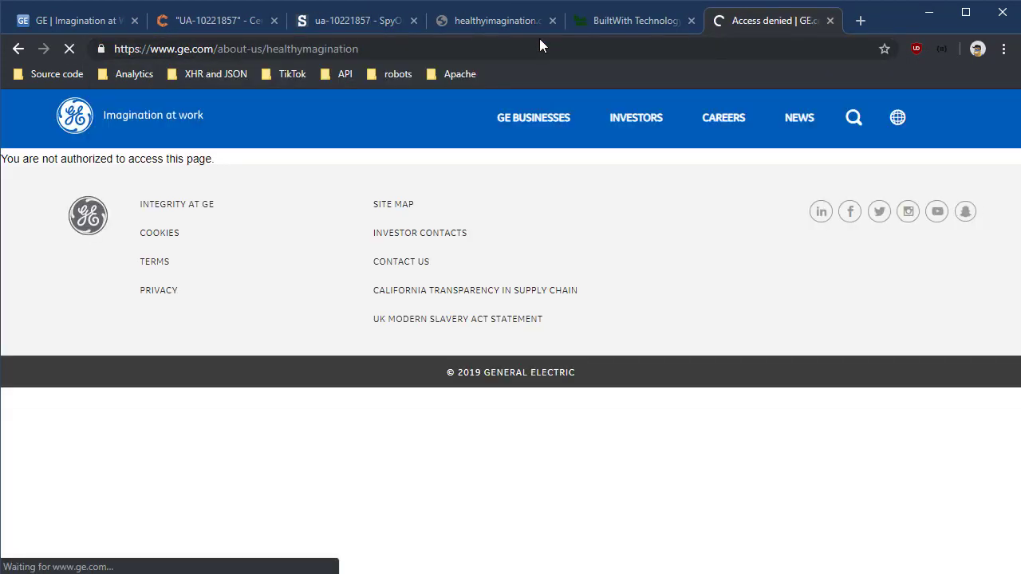
Step: Check and close the healthyimagination.com tab and the GE healthymagination tab, and return to the SpyOnWeb report
{"action": "left_click", "coordinate": [530, 24]}
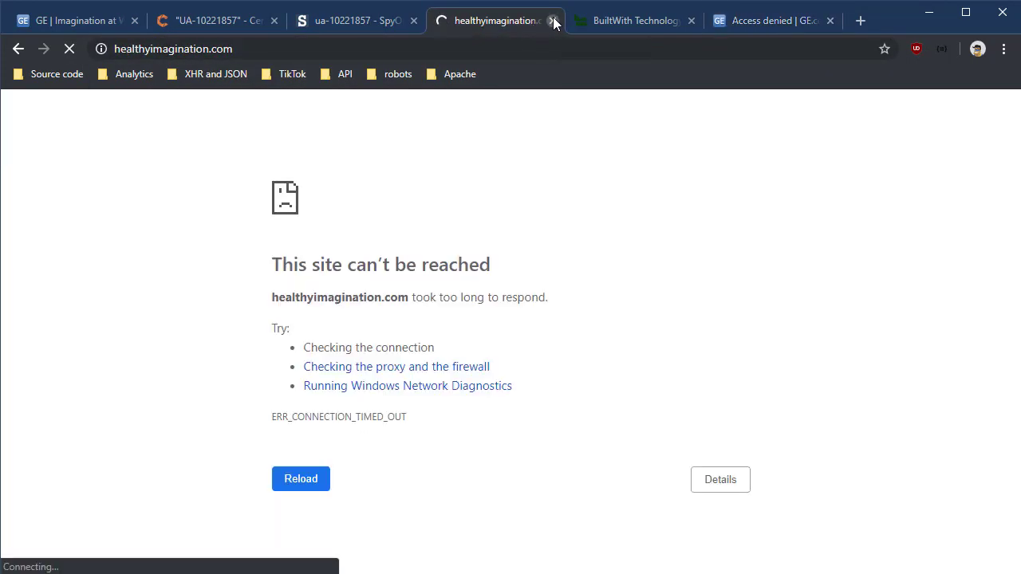
{"action": "left_click", "coordinate": [554, 21]}
{"action": "left_click", "coordinate": [618, 22]}
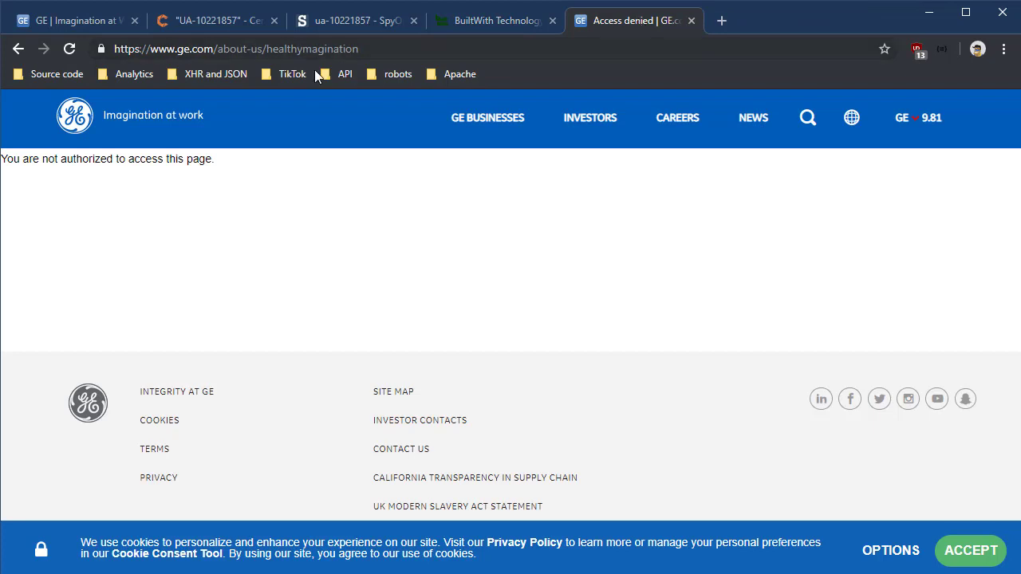
{"action": "left_click", "coordinate": [691, 21]}
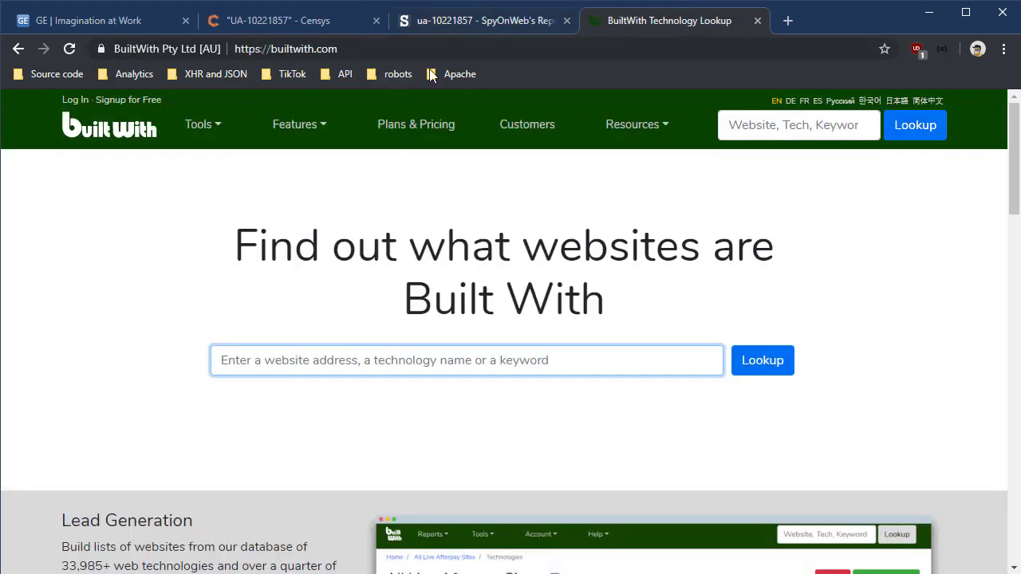
{"action": "left_click", "coordinate": [454, 22]}
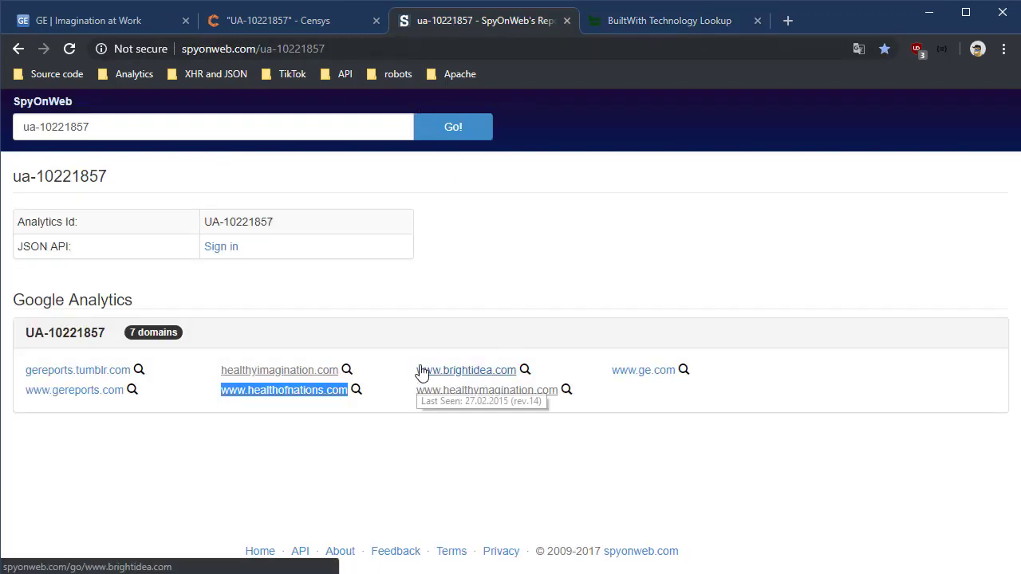
Step: Open brightidea.com in a new tab and look through its homepage, including the Our Customers section, for a link to GE
{"action": "left_click_drag", "start_coordinate": [419, 376], "coordinate": [517, 381]}
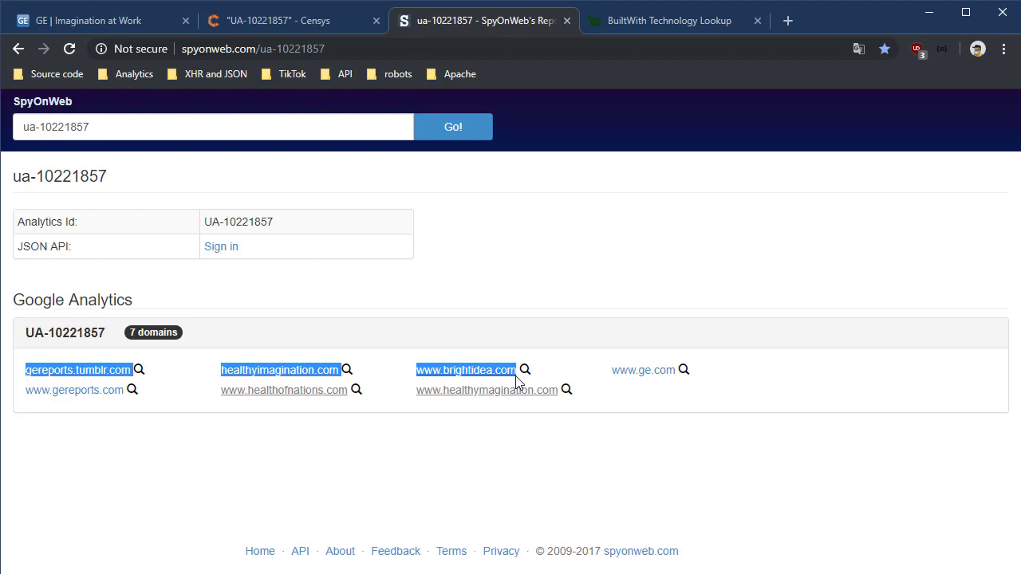
{"action": "left_click", "coordinate": [788, 23]}
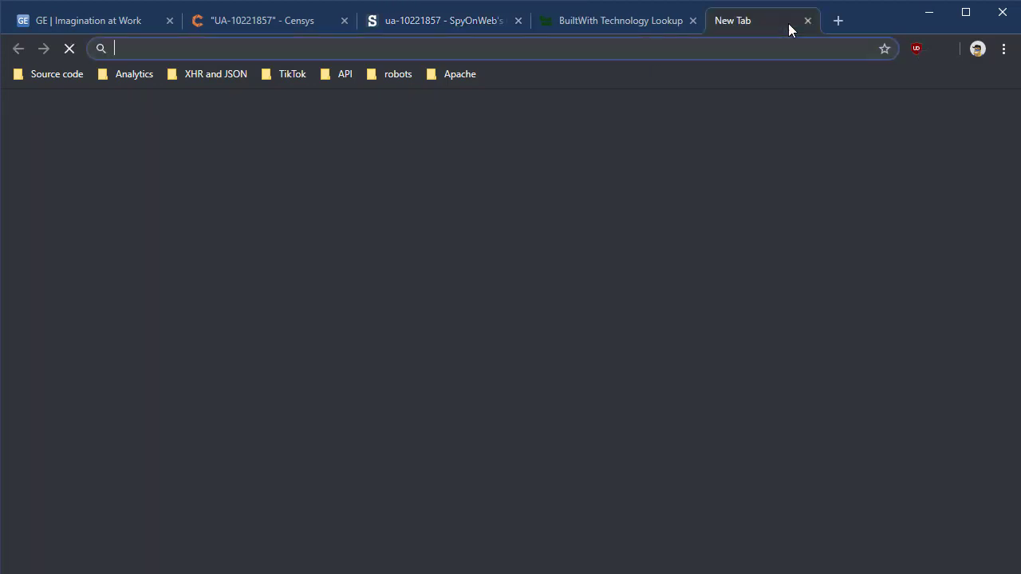
{"action": "type", "text": "brightidea.com"}
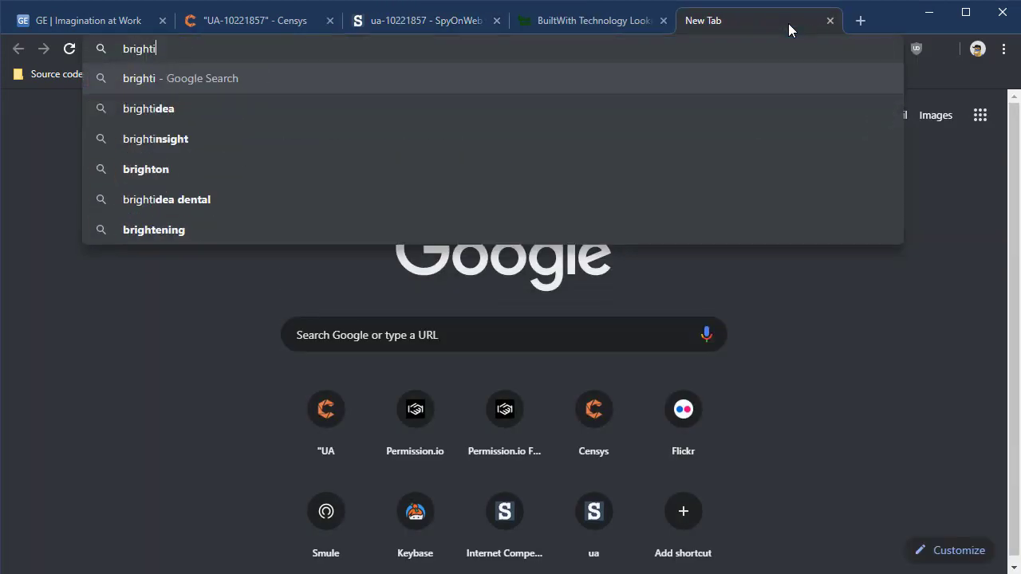
{"action": "key", "text": "Return"}
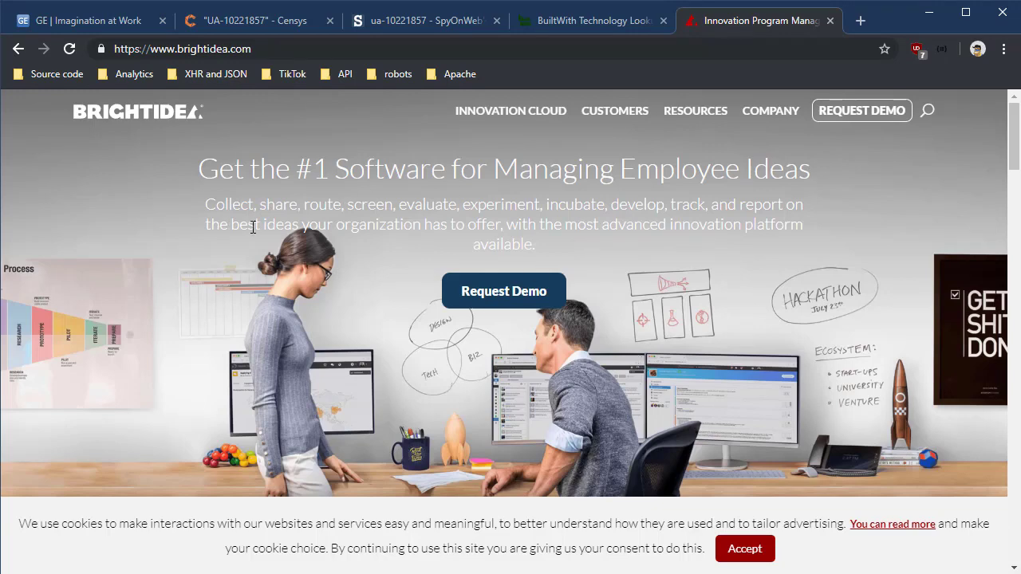
{"action": "scroll", "coordinate": [629, 254], "scroll_direction": "down", "scroll_amount": 15}
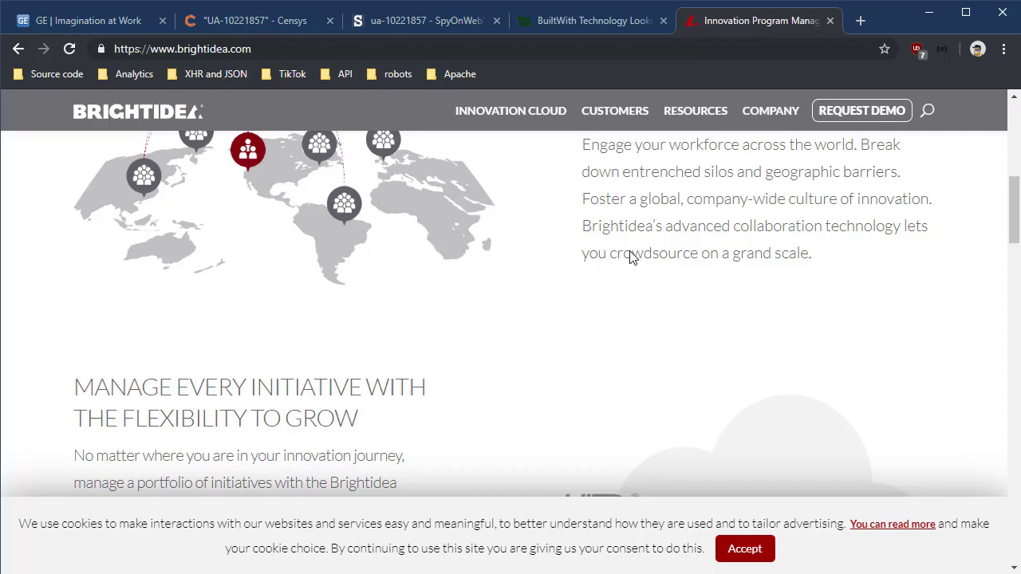
{"action": "scroll", "coordinate": [717, 219], "scroll_direction": "up", "scroll_amount": 10}
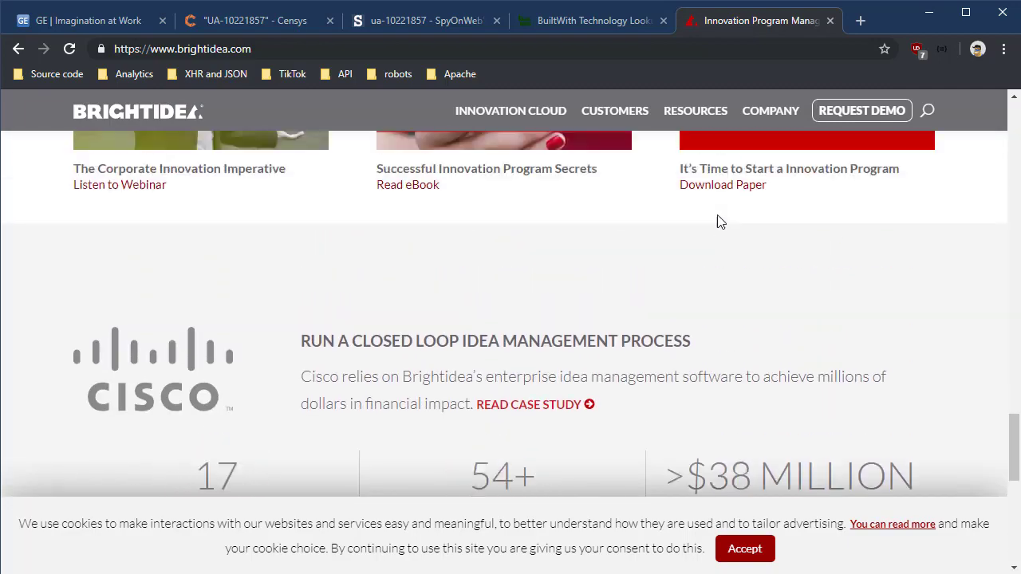
{"action": "scroll", "coordinate": [717, 217], "scroll_direction": "up", "scroll_amount": 5}
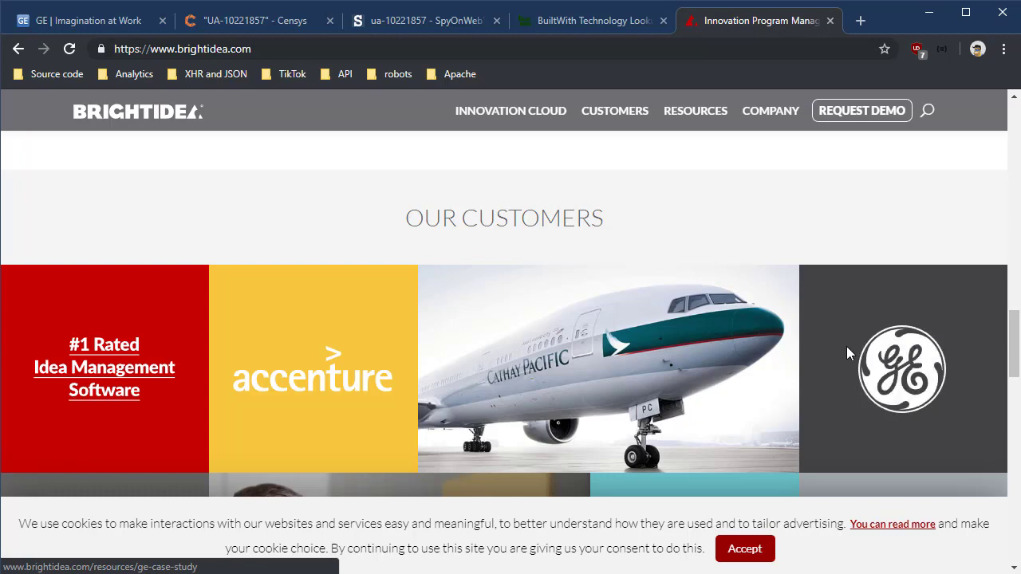
{"action": "scroll", "coordinate": [526, 204], "scroll_direction": "up", "scroll_amount": 5}
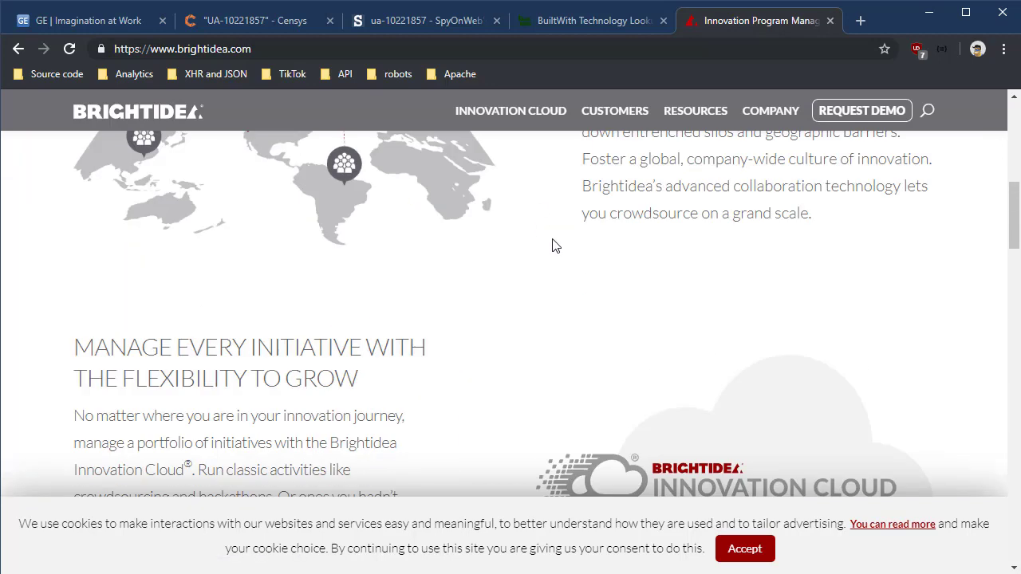
Step: Search the brightidea.com page code for "ua-", step through the matches to check its Analytics ID, and close the site's tab
{"action": "key", "text": "ctrl+shift+i"}
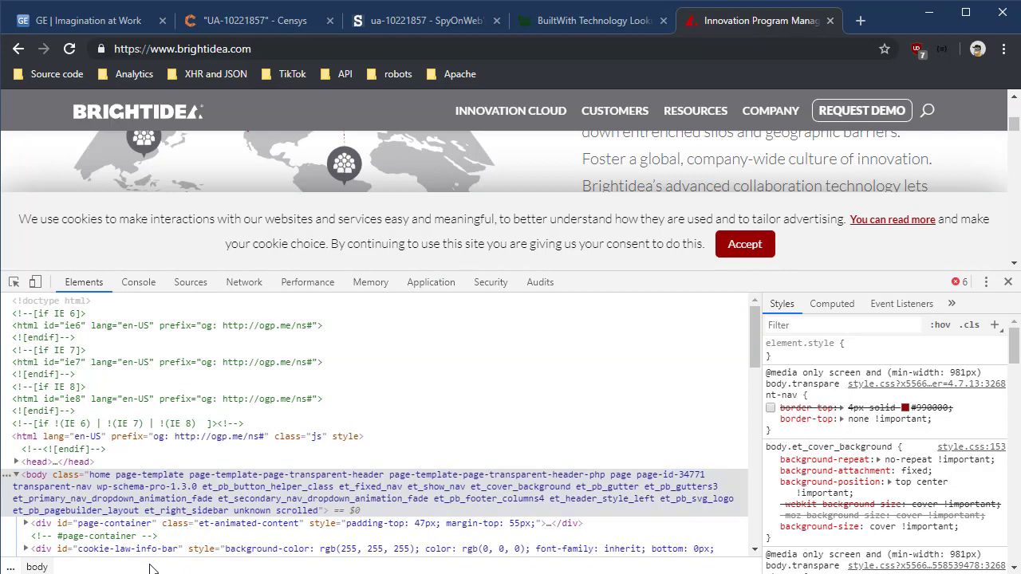
{"action": "left_click", "coordinate": [340, 452]}
{"action": "key", "text": "ctrl+f"}
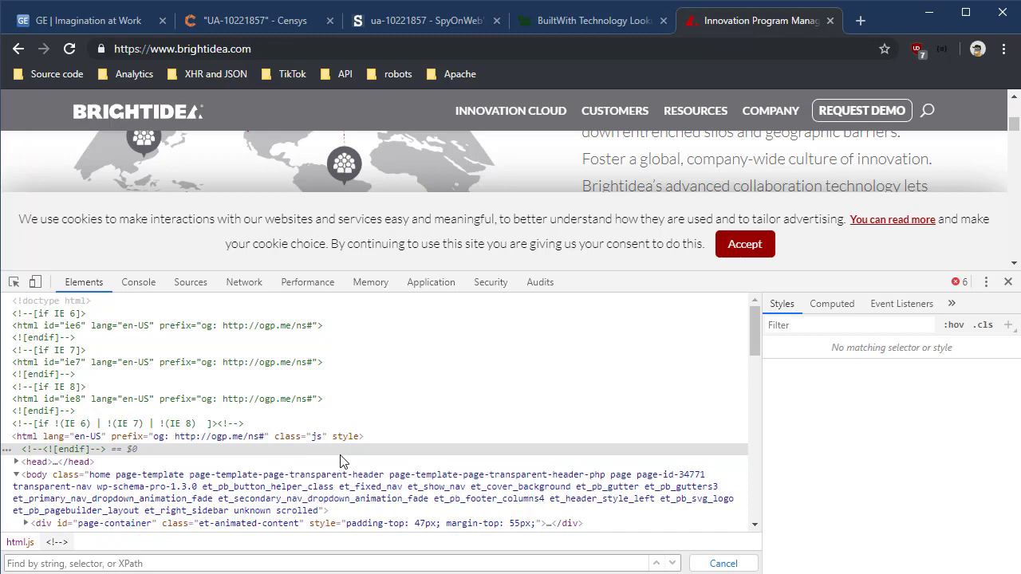
{"action": "type", "text": "ua-"}
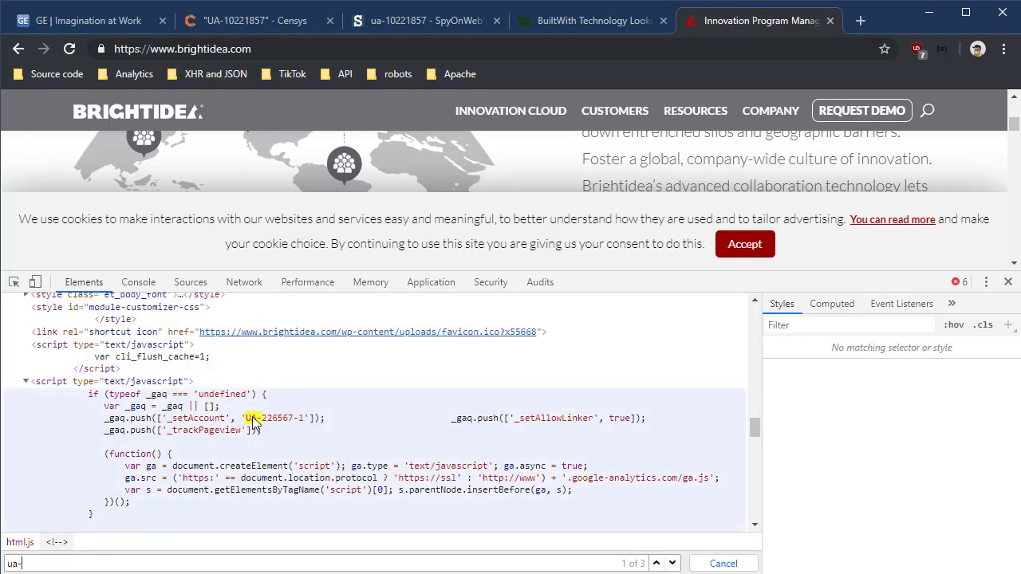
{"action": "left_click", "coordinate": [672, 564]}
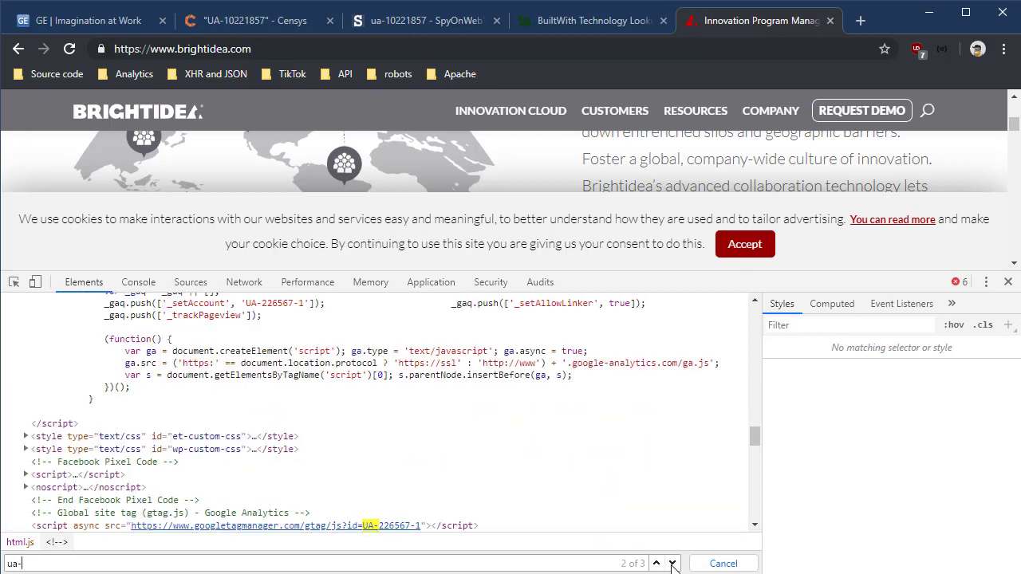
{"action": "left_click", "coordinate": [672, 564]}
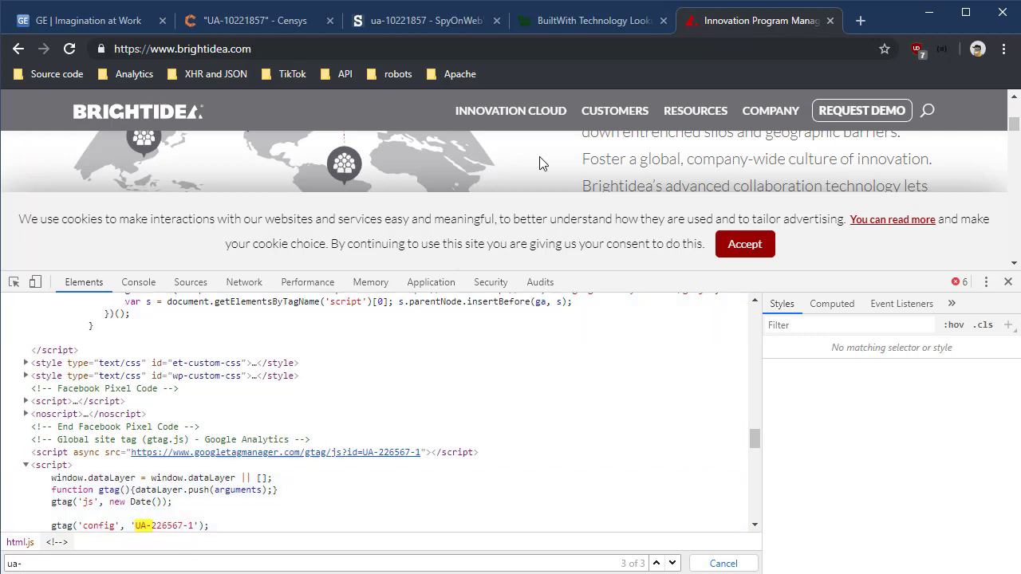
{"action": "left_click", "coordinate": [830, 21]}
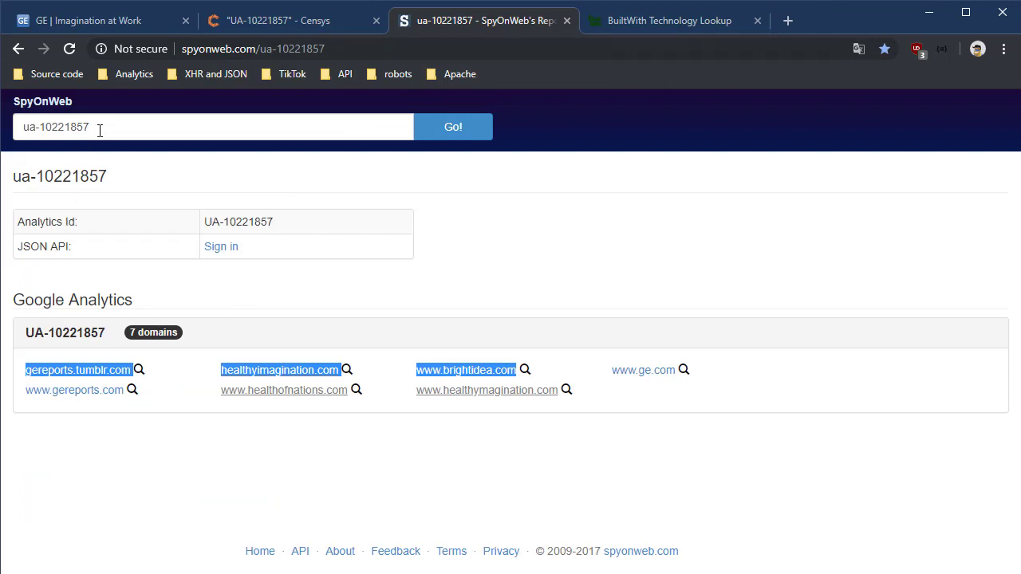
{"action": "left_click", "coordinate": [99, 131]}
{"action": "key", "text": "ctrl+a"}
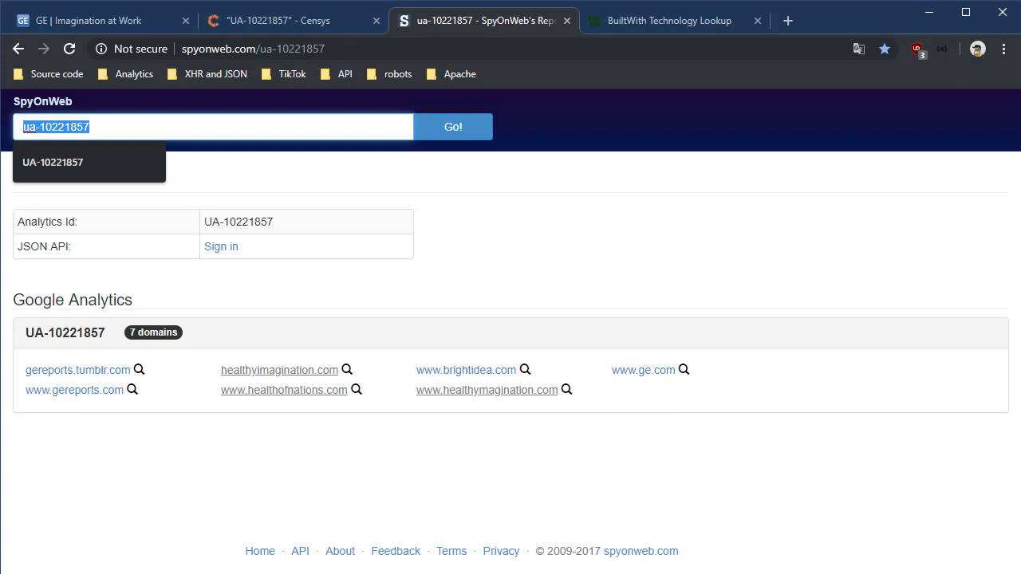
{"action": "left_click", "coordinate": [113, 120]}
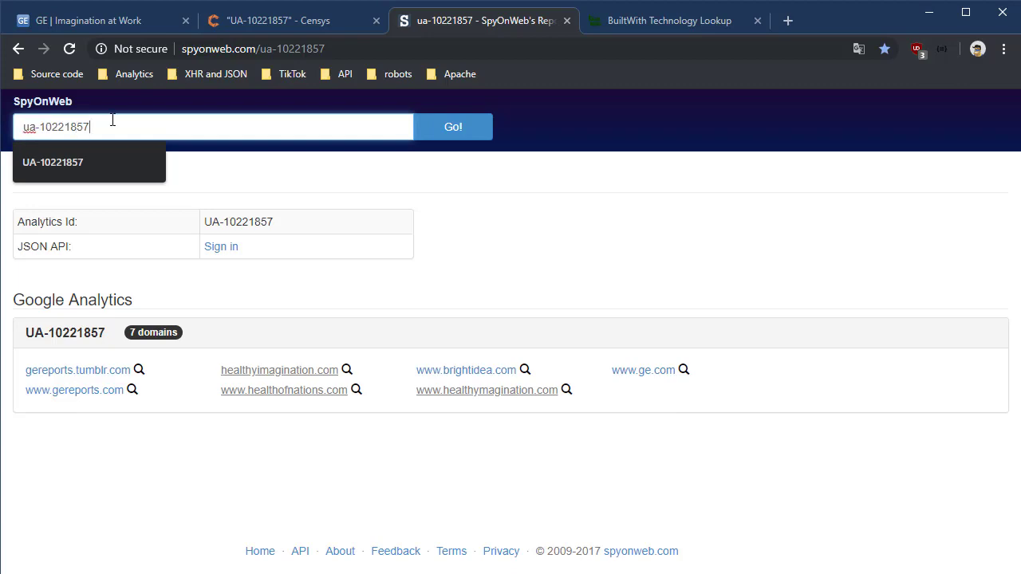
{"action": "left_click", "coordinate": [164, 22]}
{"action": "left_click", "coordinate": [180, 49]}
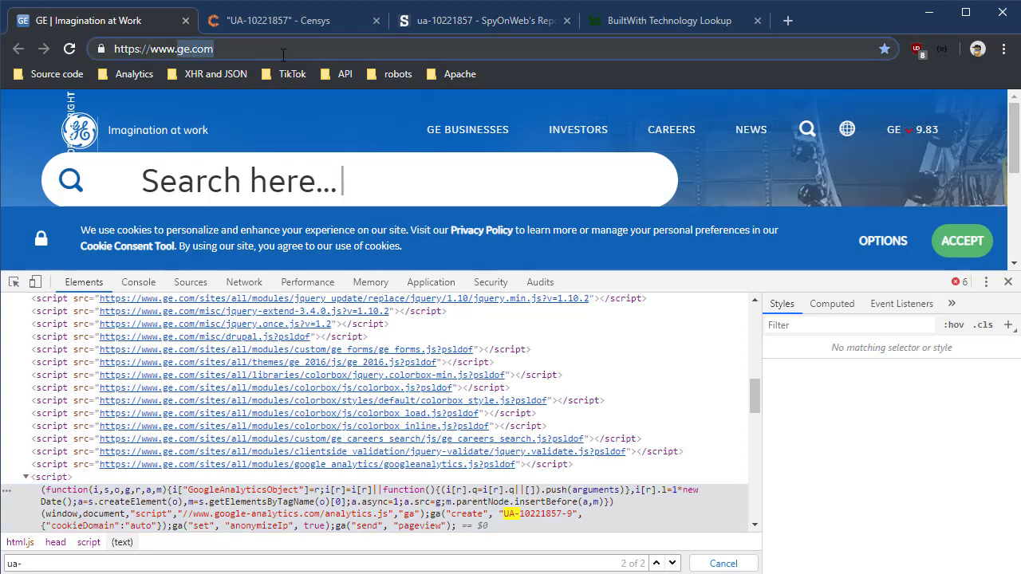
{"action": "double_click", "coordinate": [200, 49]}
{"action": "left_click_drag", "start_coordinate": [194, 49], "coordinate": [153, 49]}
{"action": "key", "text": "ctrl+c"}
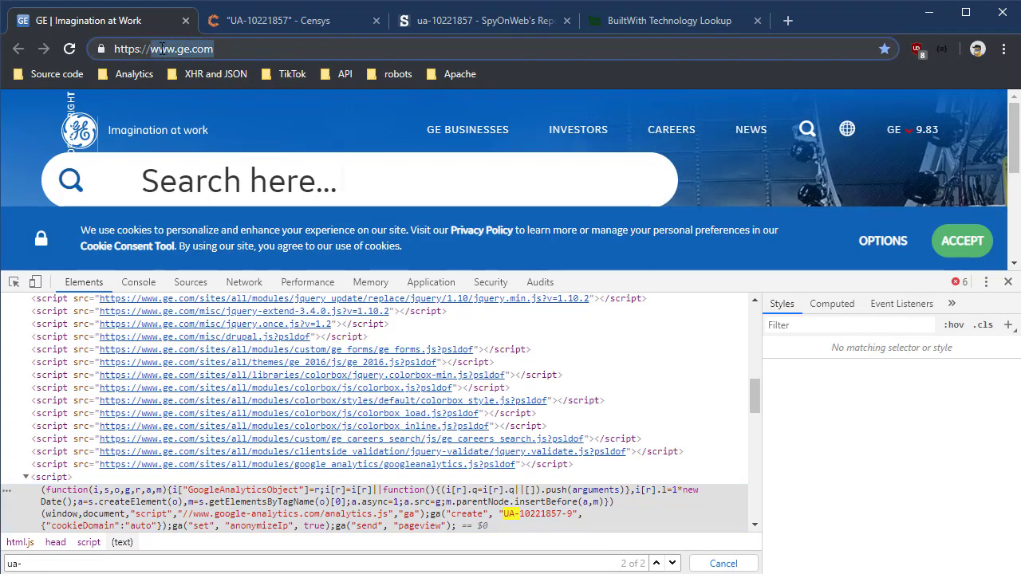
{"action": "left_click", "coordinate": [620, 21]}
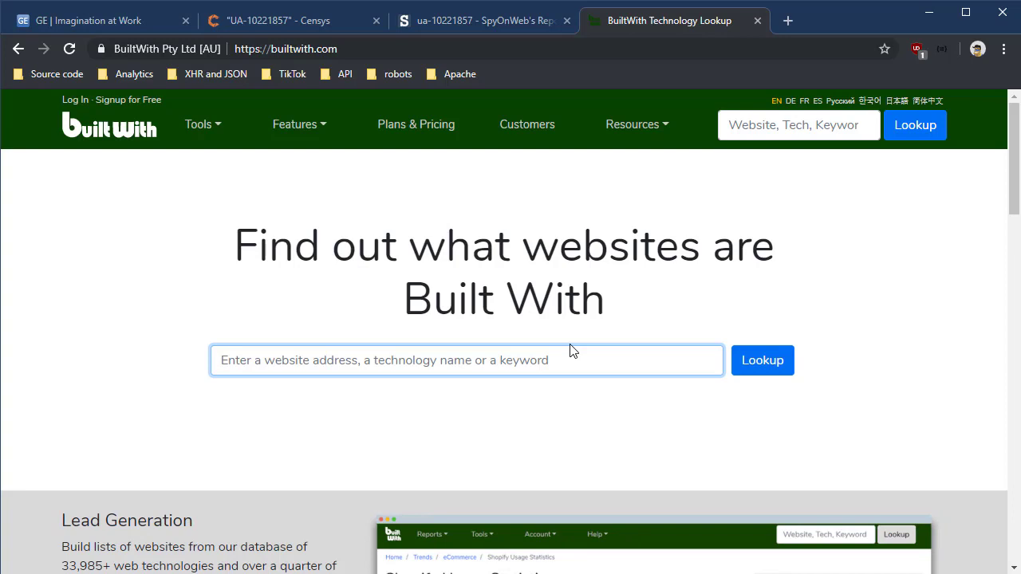
{"action": "key", "text": "ctrl+v"}
{"action": "key", "text": "Return"}
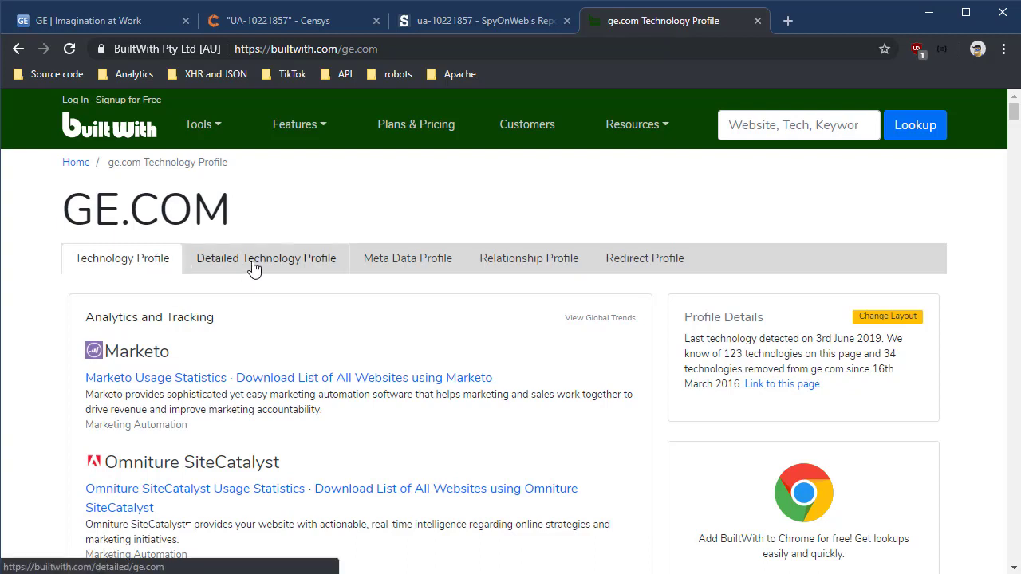
Step: Open the Relationship Profile of ge.com and look through its Tag History and Connected Websites lists
{"action": "left_click", "coordinate": [523, 274]}
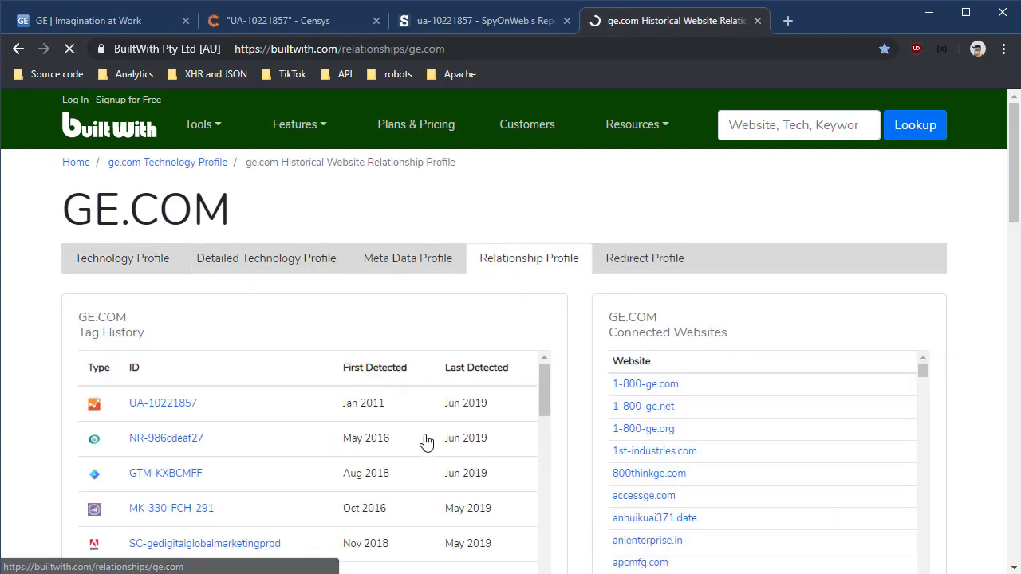
{"action": "mouse_move", "coordinate": [152, 406]}
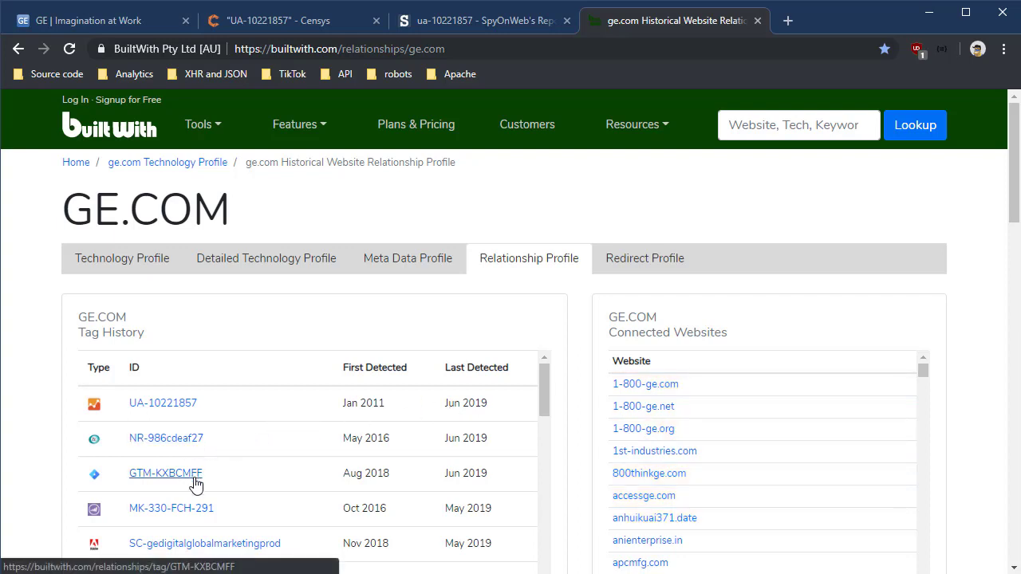
{"action": "scroll", "coordinate": [201, 517], "scroll_direction": "down", "scroll_amount": 3}
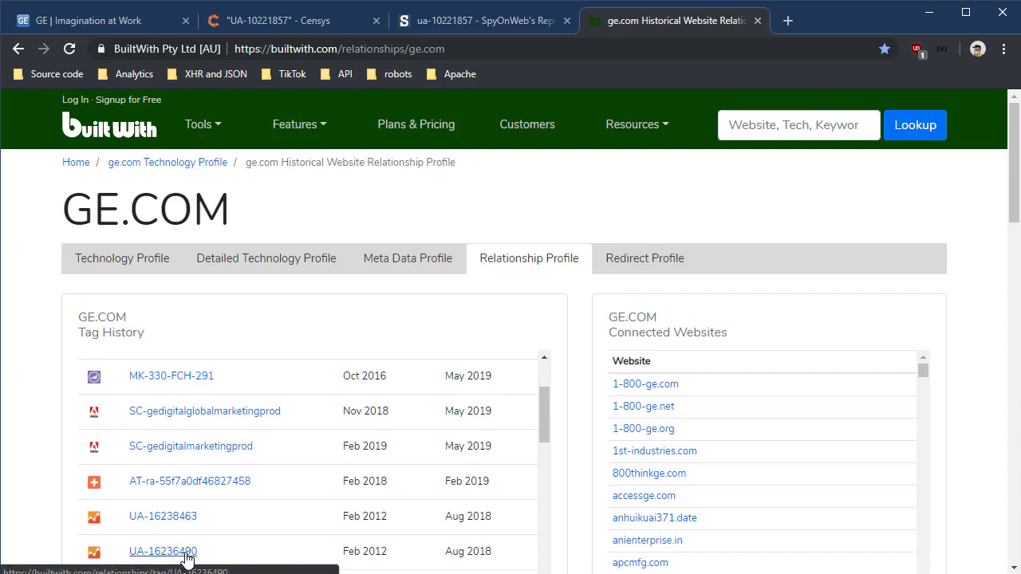
{"action": "scroll", "coordinate": [885, 389], "scroll_direction": "down", "scroll_amount": 2}
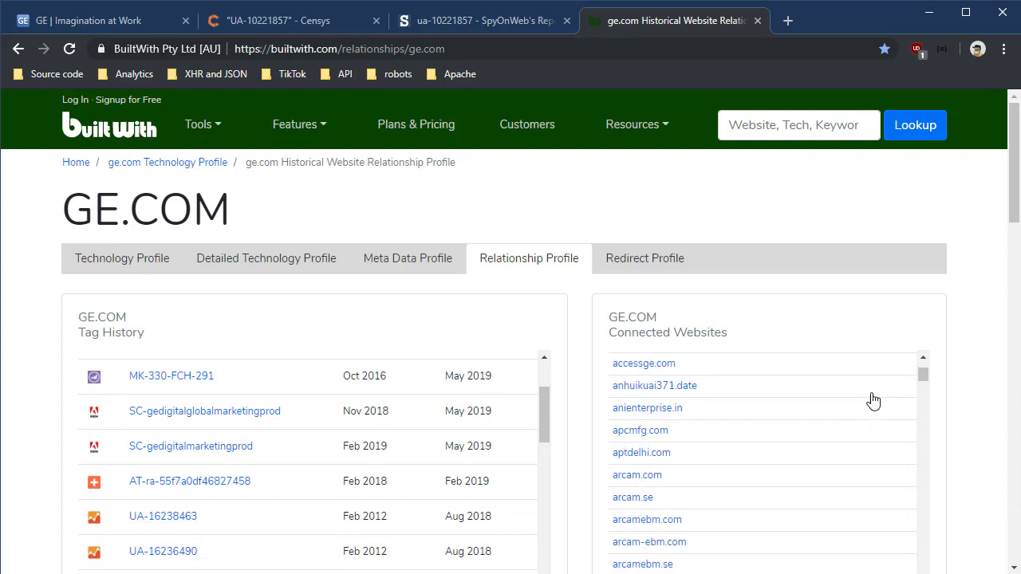
{"action": "left_click_drag", "start_coordinate": [925, 371], "coordinate": [909, 354]}
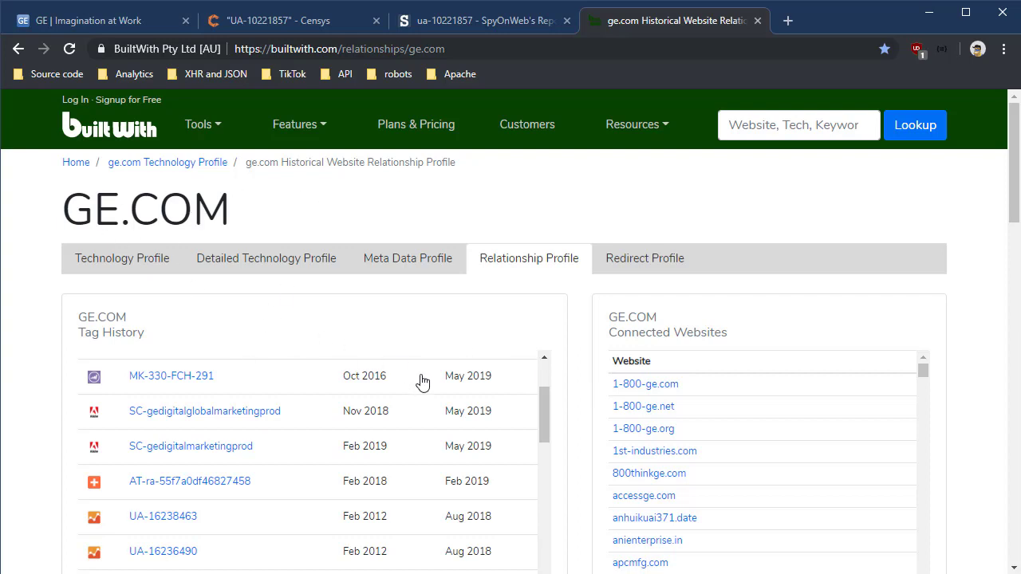
{"action": "left_click_drag", "start_coordinate": [541, 419], "coordinate": [537, 467]}
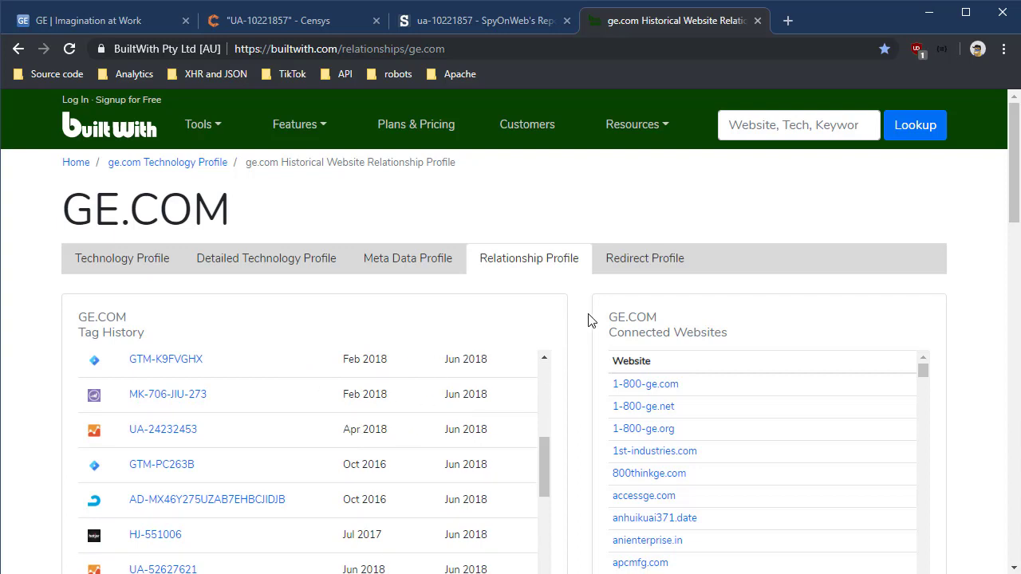
Step: Examine the Tag History & Relationships timeline for domains that shared the UA-10221857 tag with ge.com
{"action": "scroll", "coordinate": [590, 320], "scroll_direction": "down", "scroll_amount": 5}
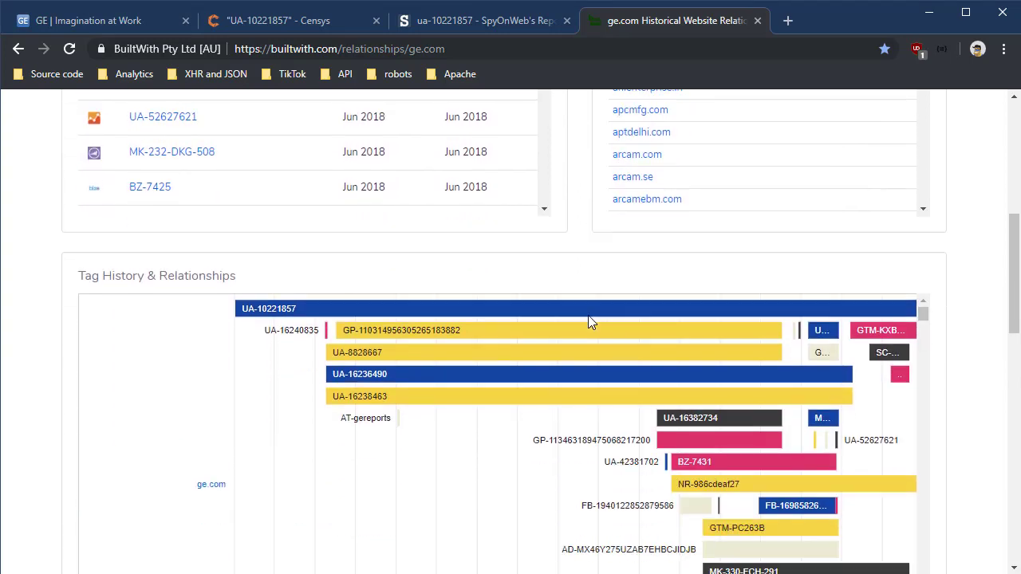
{"action": "scroll", "coordinate": [588, 315], "scroll_direction": "down", "scroll_amount": 1}
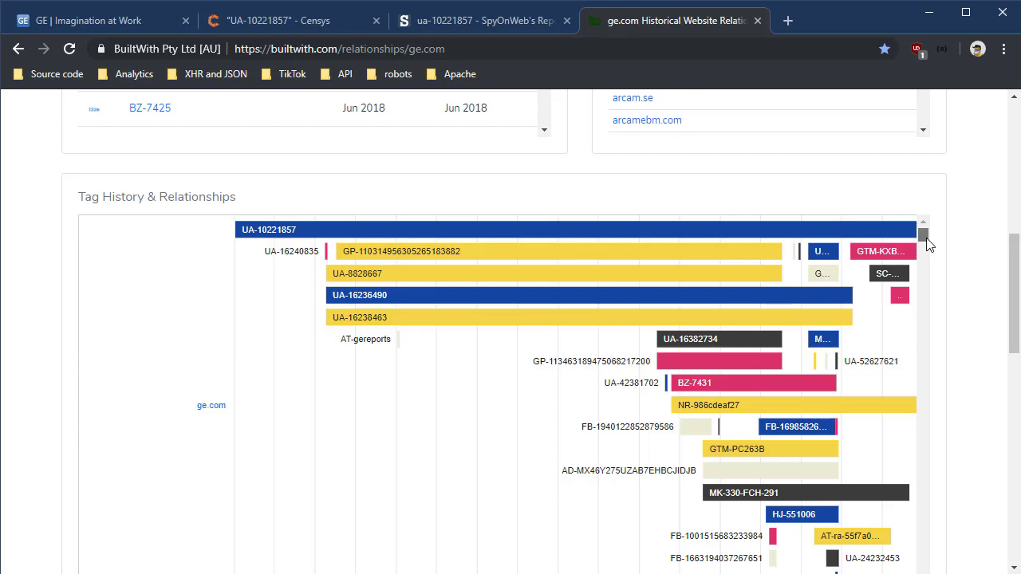
{"action": "scroll", "coordinate": [927, 245], "scroll_direction": "down", "scroll_amount": 1}
{"action": "scroll", "coordinate": [928, 245], "scroll_direction": "down", "scroll_amount": 7}
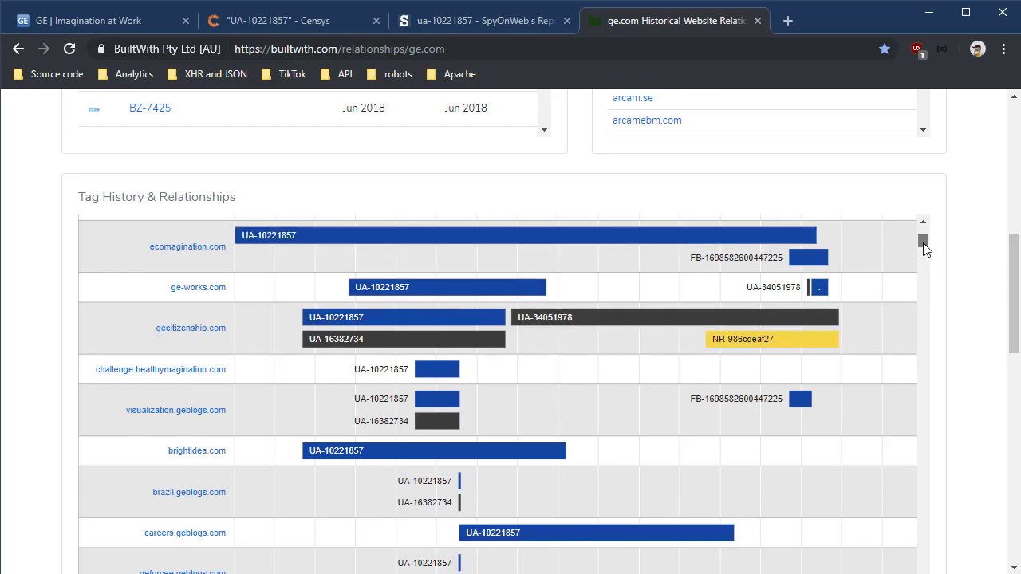
{"action": "left_click_drag", "start_coordinate": [923, 243], "coordinate": [927, 257]}
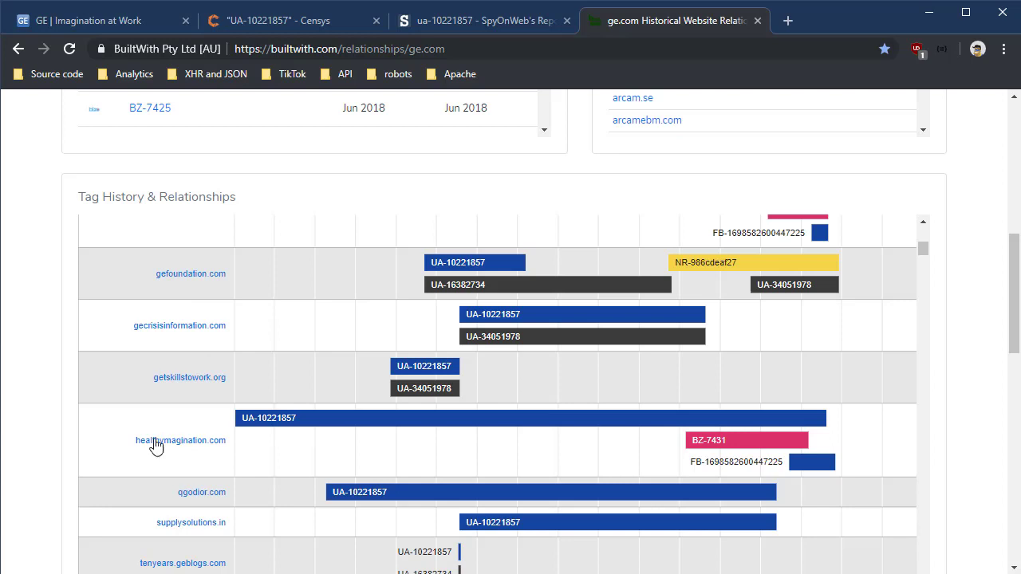
{"action": "scroll", "coordinate": [168, 495], "scroll_direction": "down", "scroll_amount": 3}
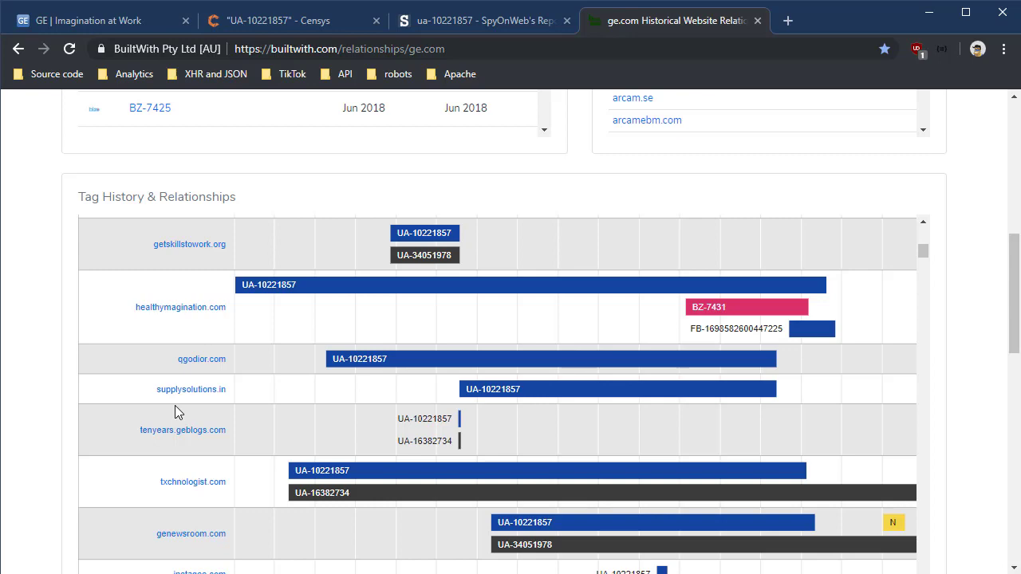
{"action": "scroll", "coordinate": [966, 240], "scroll_direction": "up", "scroll_amount": 6}
{"action": "scroll", "coordinate": [966, 239], "scroll_direction": "down", "scroll_amount": 3}
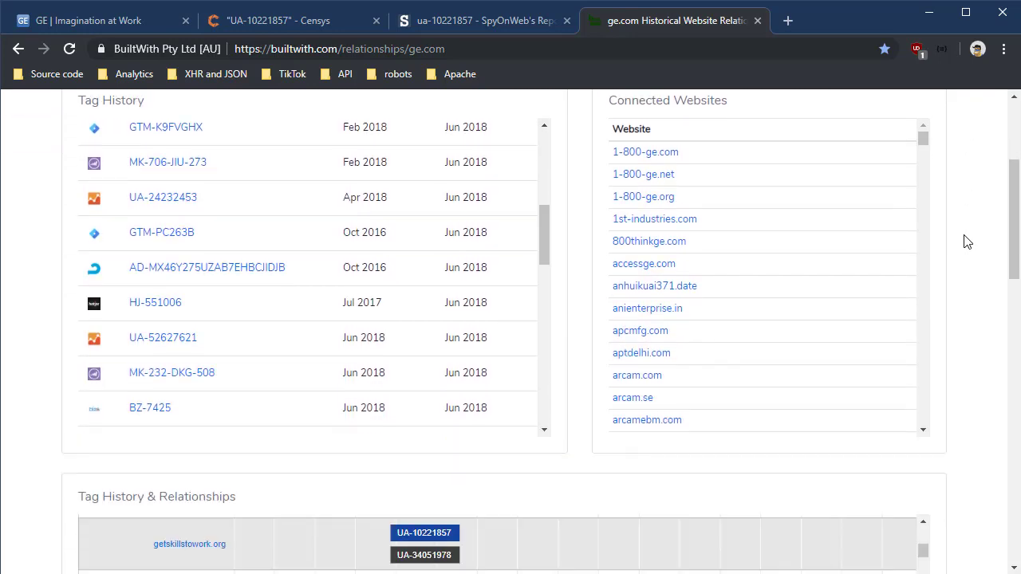